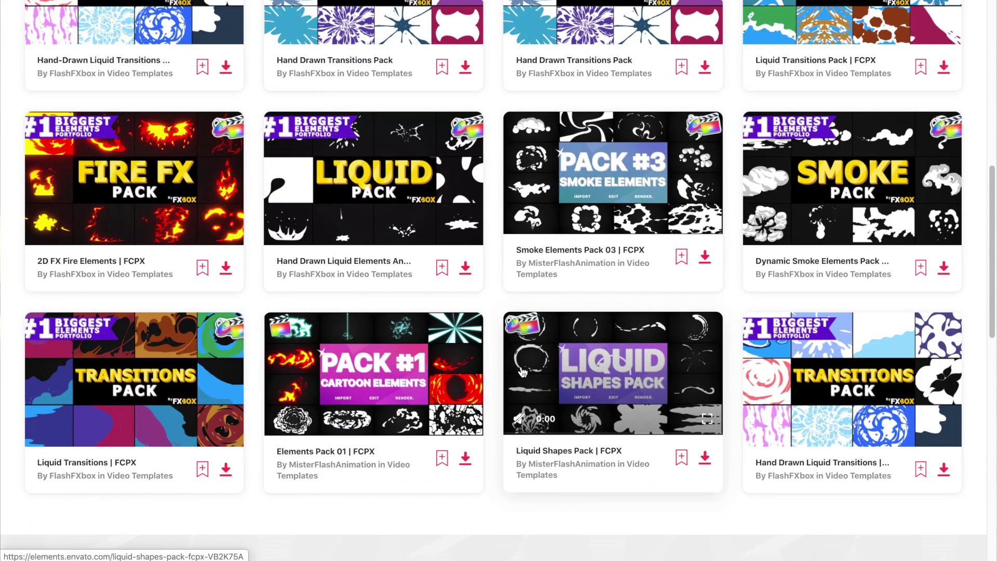
# Return to the top of Envato Elements and run a search scoped to Video Templates
pyautogui.scroll(1, 522, 371)
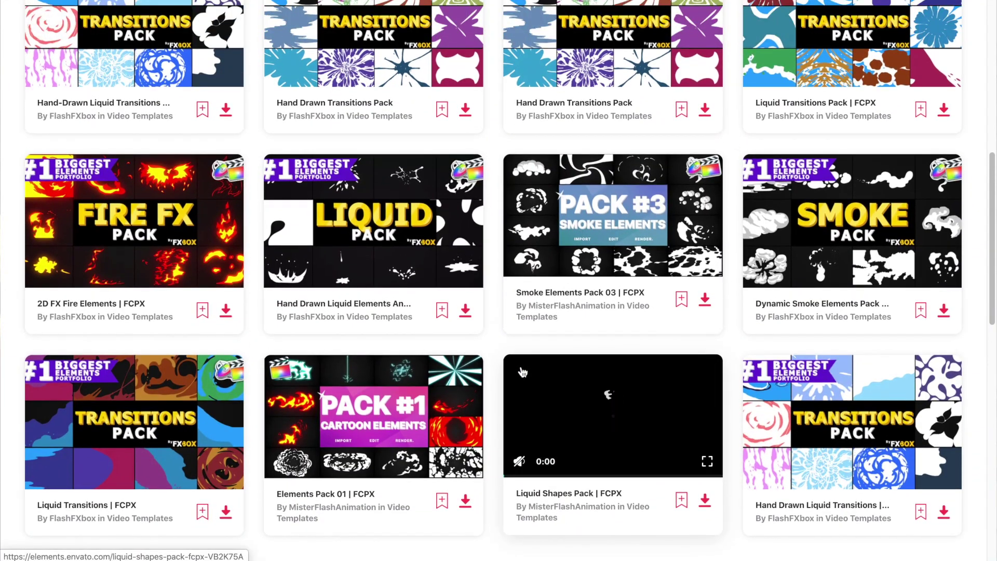
pyautogui.scroll(1, 523, 372)
pyautogui.scroll(1, 522, 372)
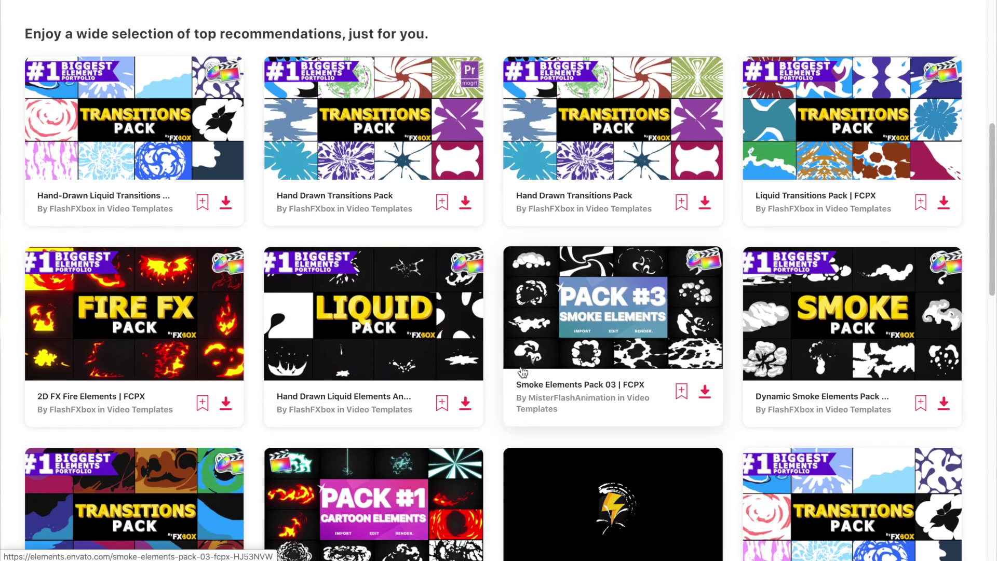
pyautogui.scroll(2, 523, 371)
pyautogui.scroll(3, 522, 372)
pyautogui.scroll(-3, 522, 371)
pyautogui.scroll(-2, 522, 372)
pyautogui.scroll(-1, 522, 372)
pyautogui.scroll(5, 522, 372)
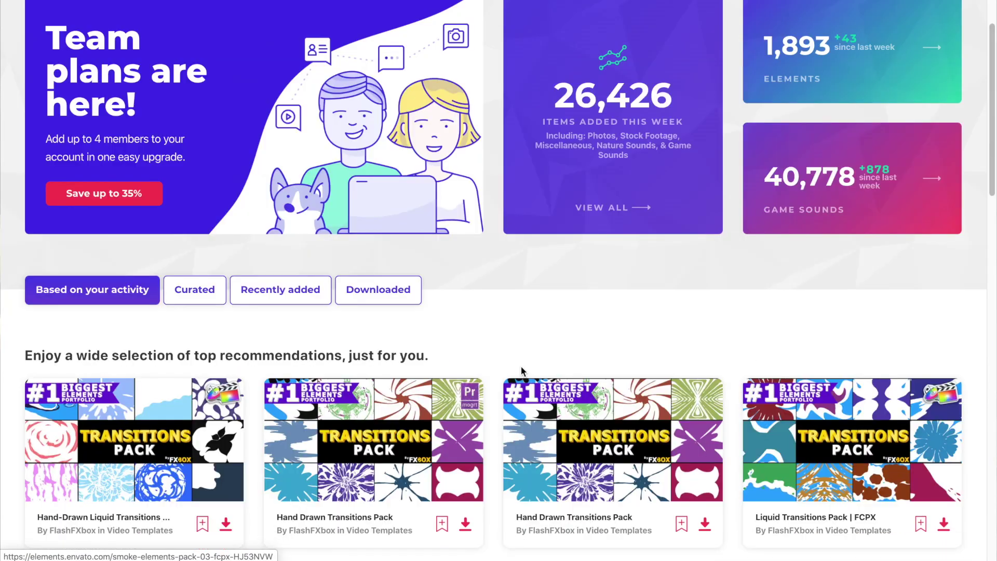
pyautogui.scroll(2, 522, 370)
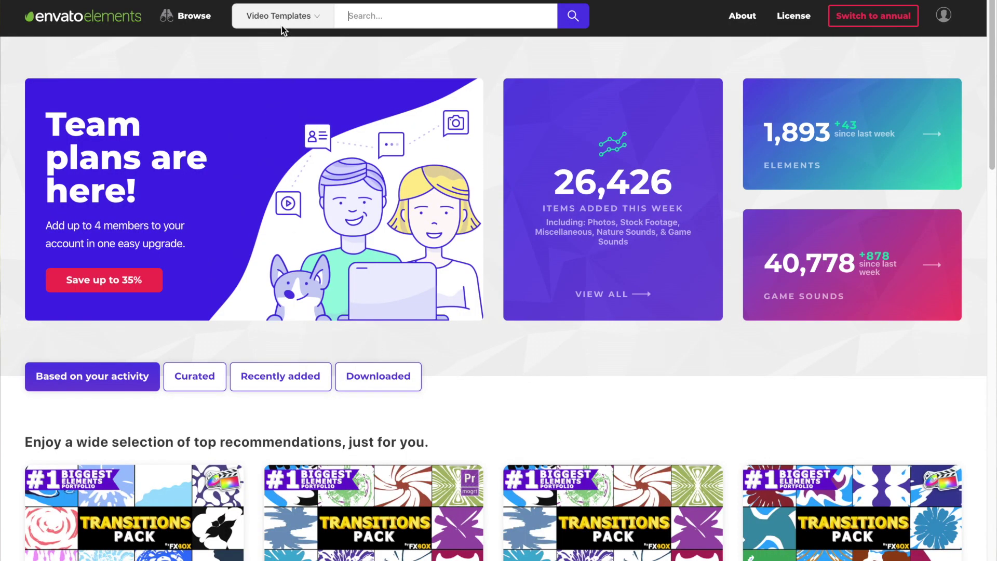
pyautogui.click(360, 14)
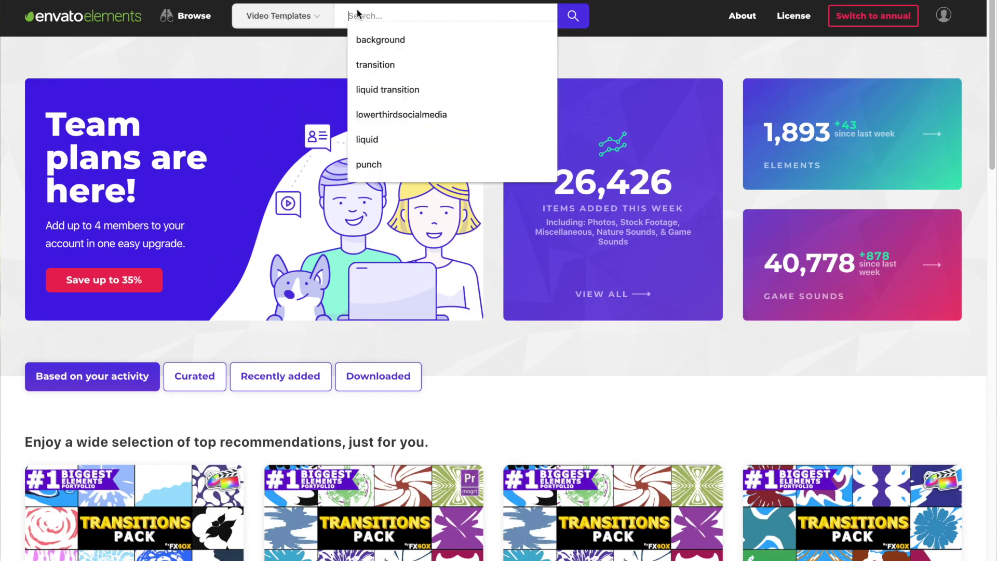
pyautogui.press('Return')
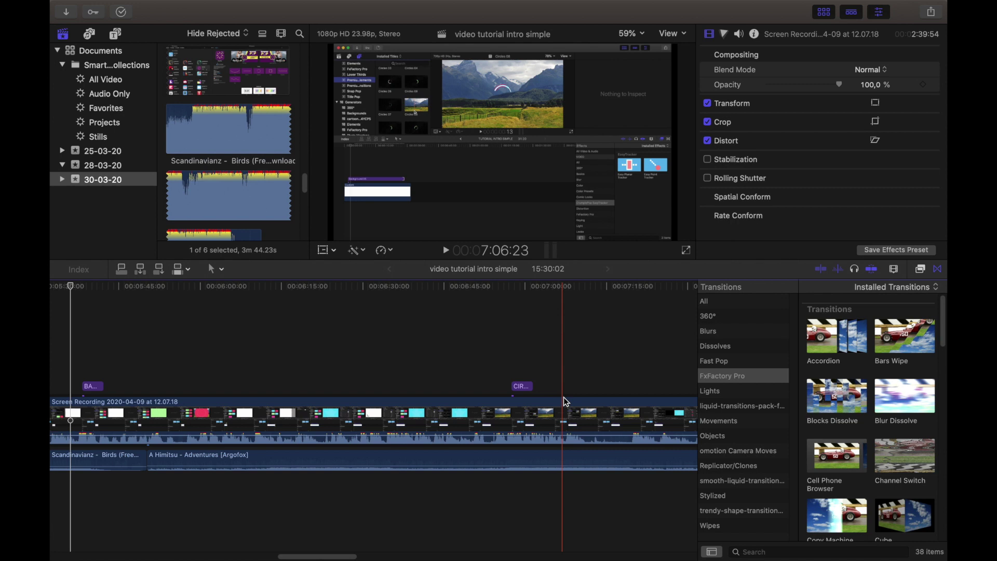
# Create project 'Tutorial green screen' in event 30-03-20 at 1080p HD, 1920x1080, 23.98p
pyautogui.press('super+n')
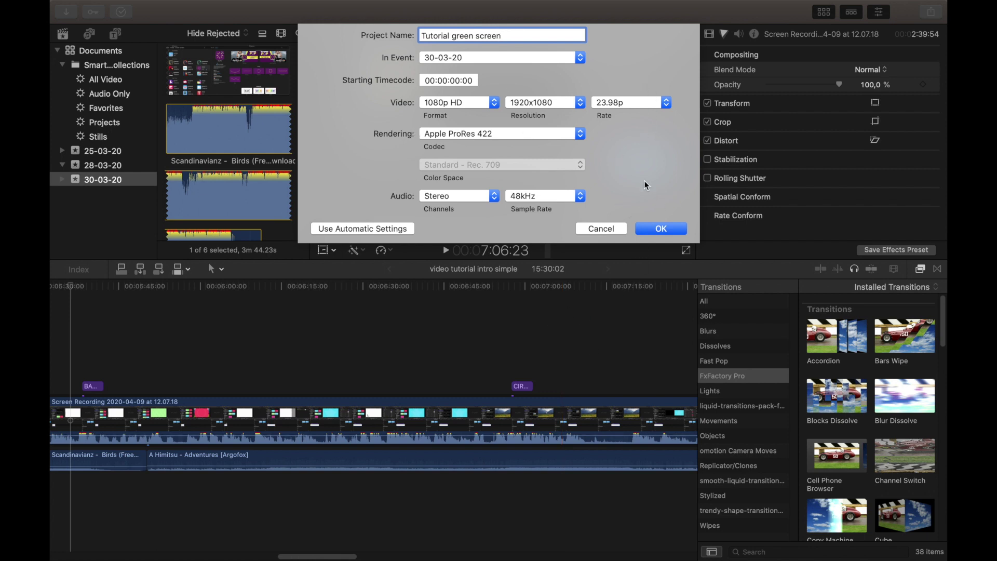
pyautogui.click(562, 59)
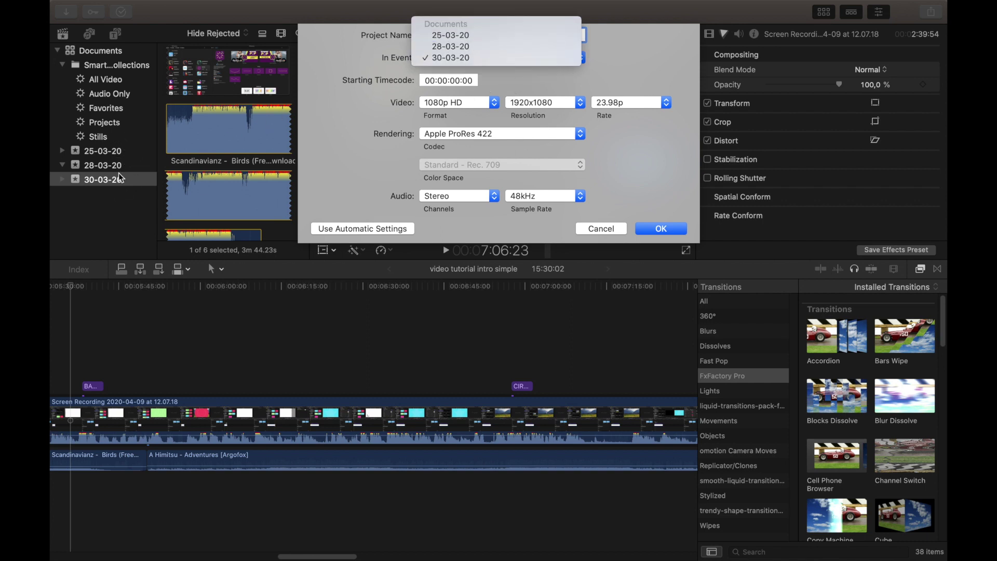
pyautogui.click(458, 59)
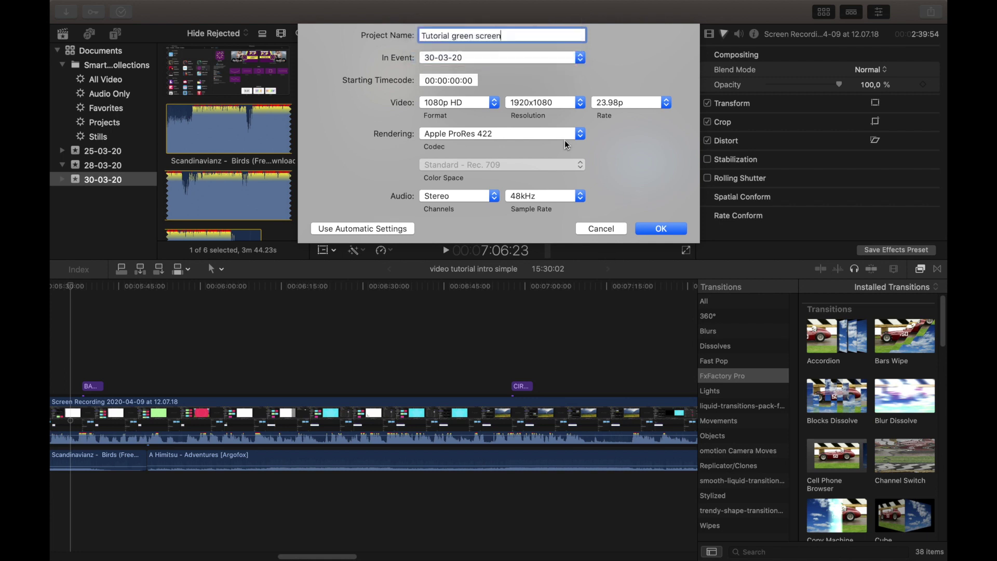
pyautogui.click(455, 108)
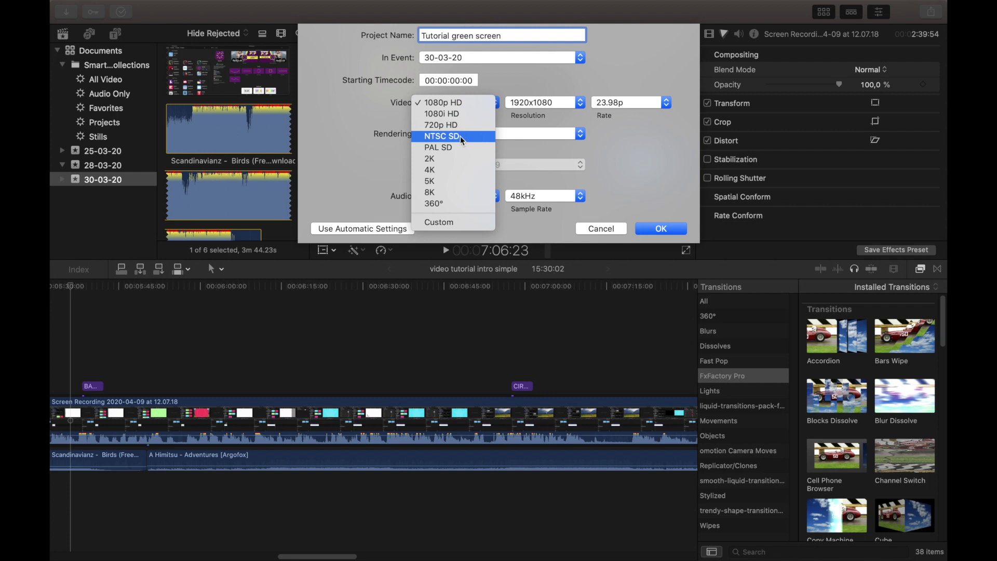
pyautogui.click(466, 107)
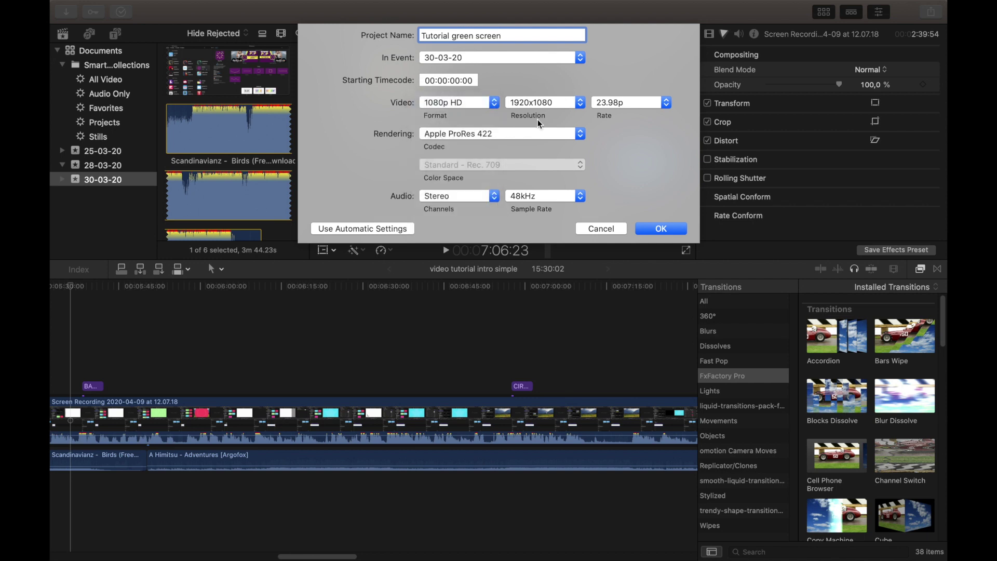
pyautogui.click(548, 104)
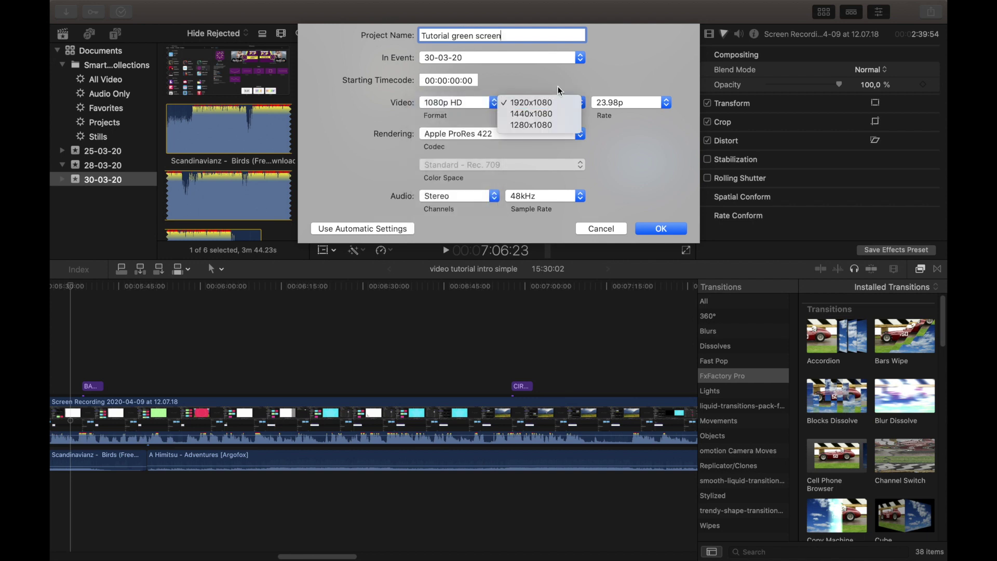
pyautogui.click(558, 88)
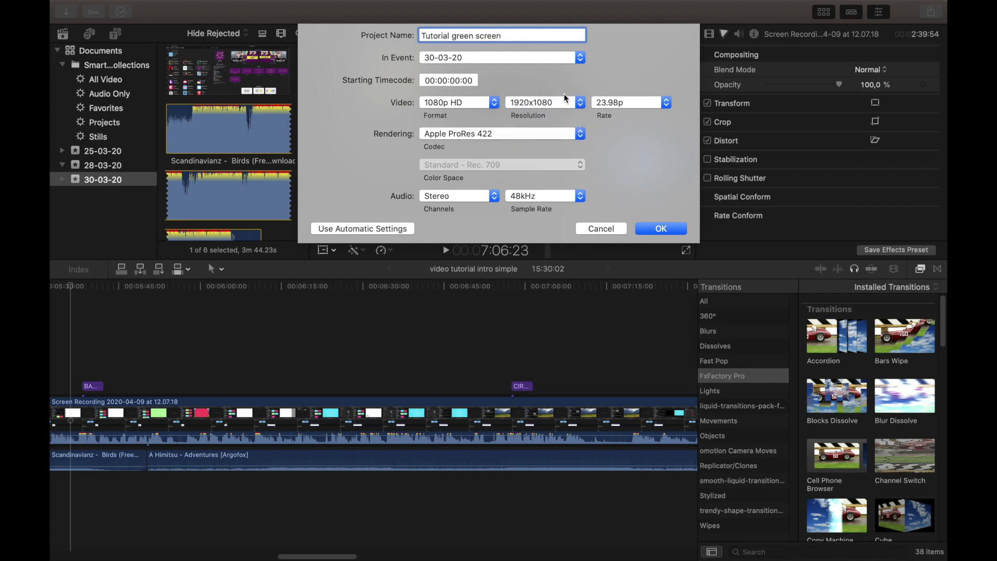
pyautogui.click(630, 106)
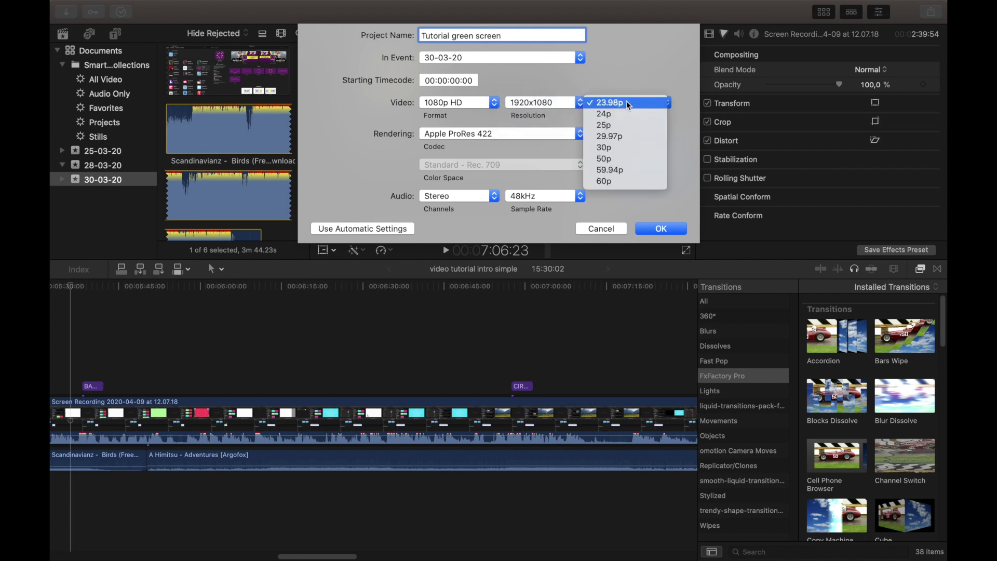
pyautogui.click(607, 100)
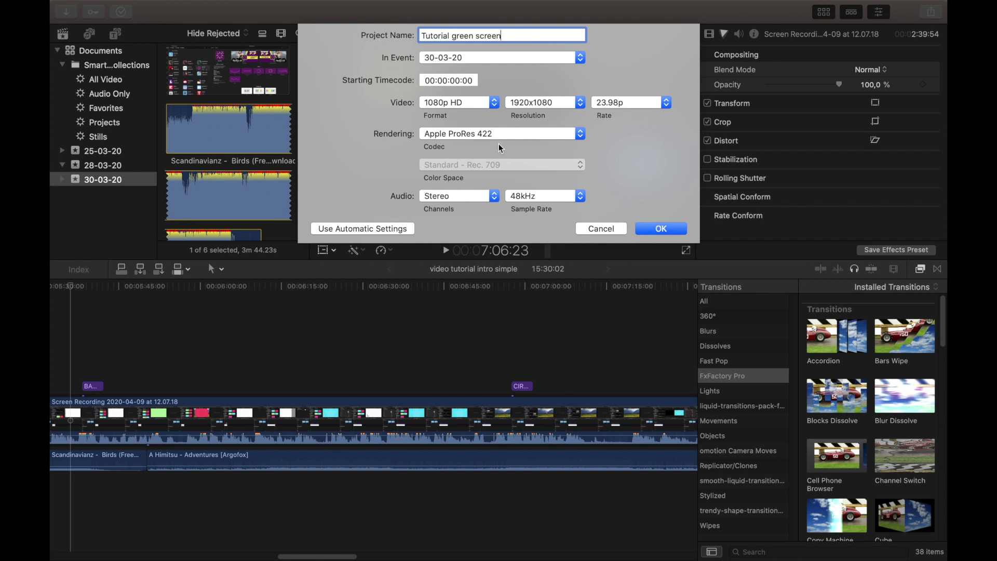
pyautogui.click(657, 229)
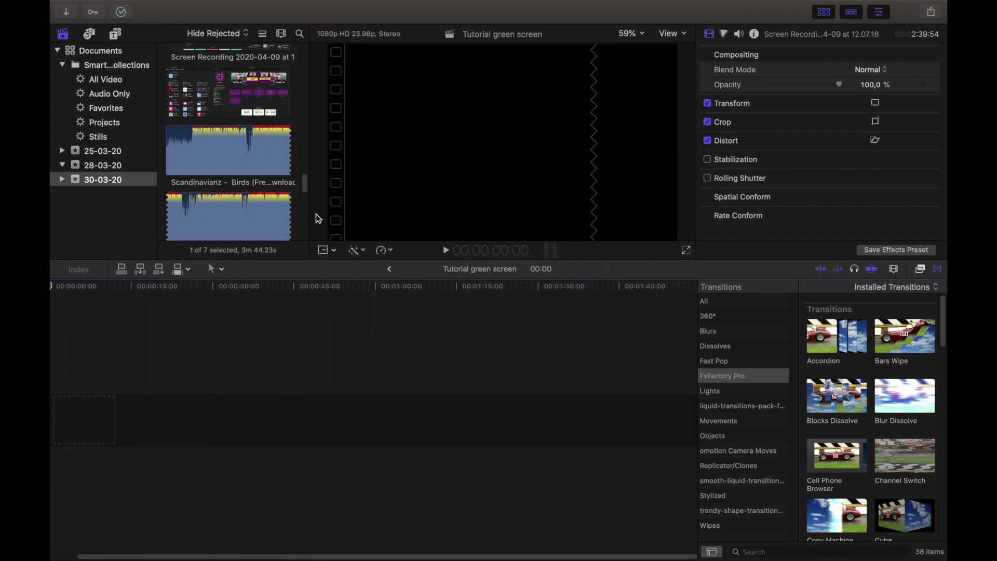
# Switch the sidebar to the photos and audio sources and back to the event libraries
pyautogui.click(91, 34)
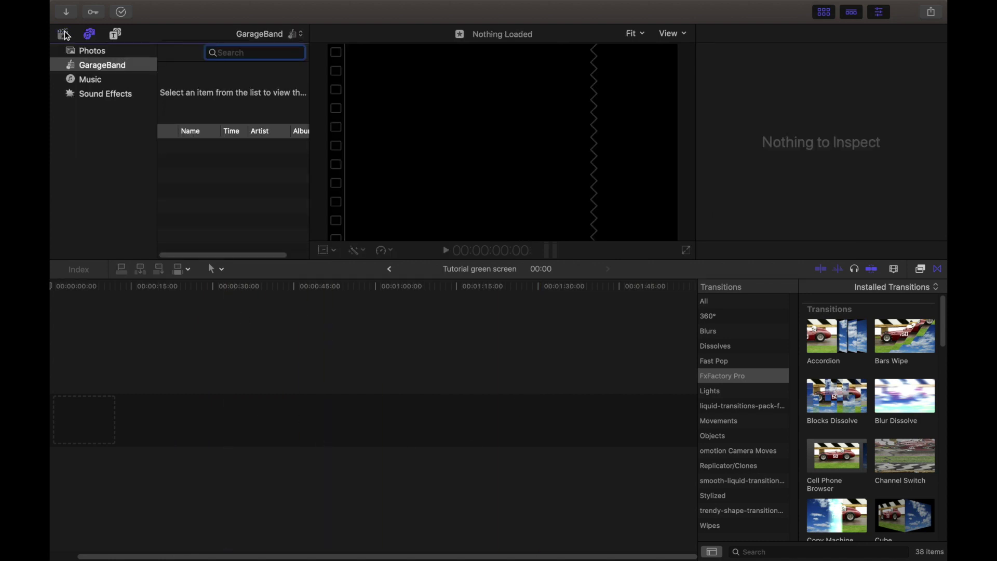
pyautogui.click(63, 34)
pyautogui.click(90, 35)
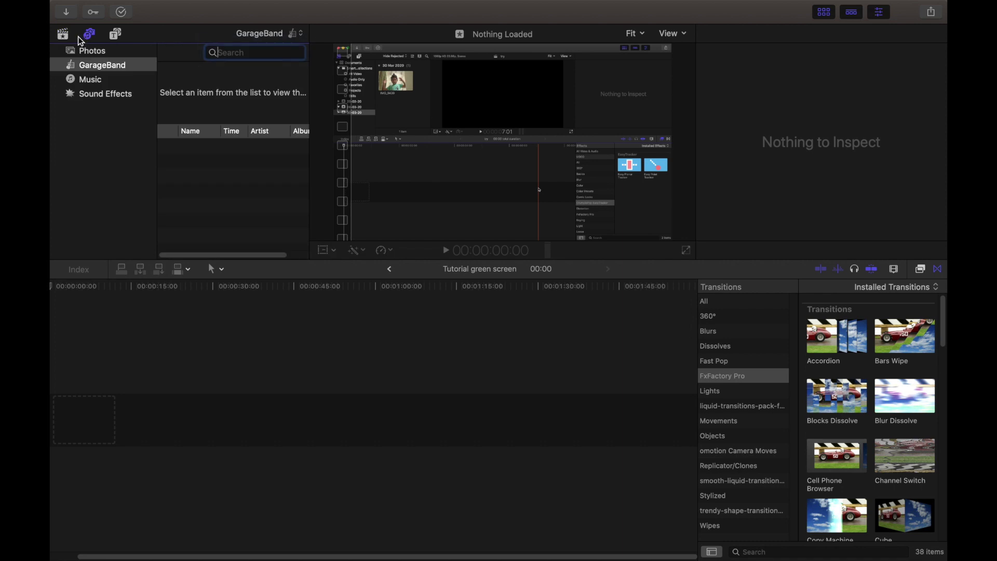
pyautogui.click(64, 34)
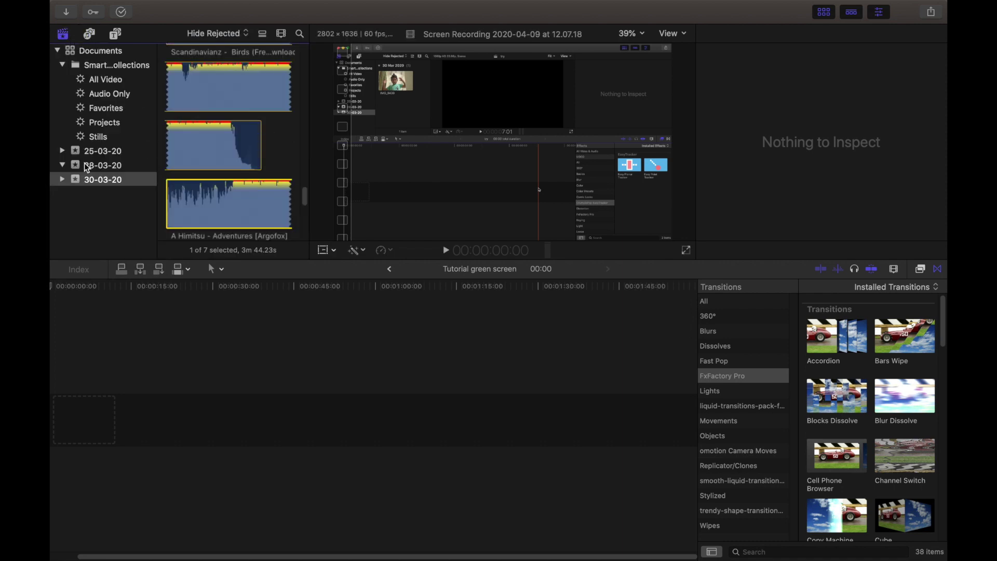
# In the Media Import window, open Downloads and preview the instagram logos image and nearby PDFs
pyautogui.click(69, 14)
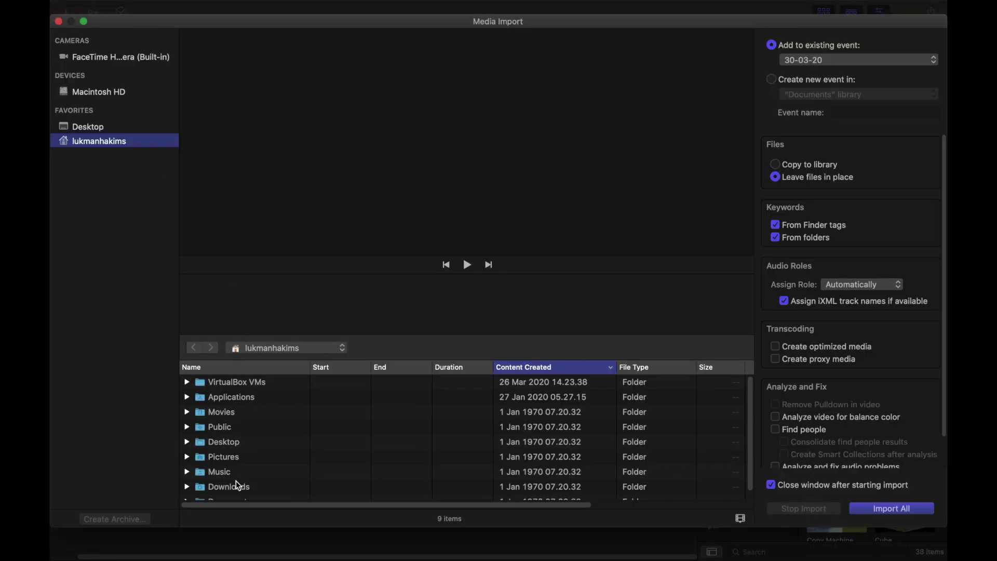
pyautogui.doubleClick(236, 485)
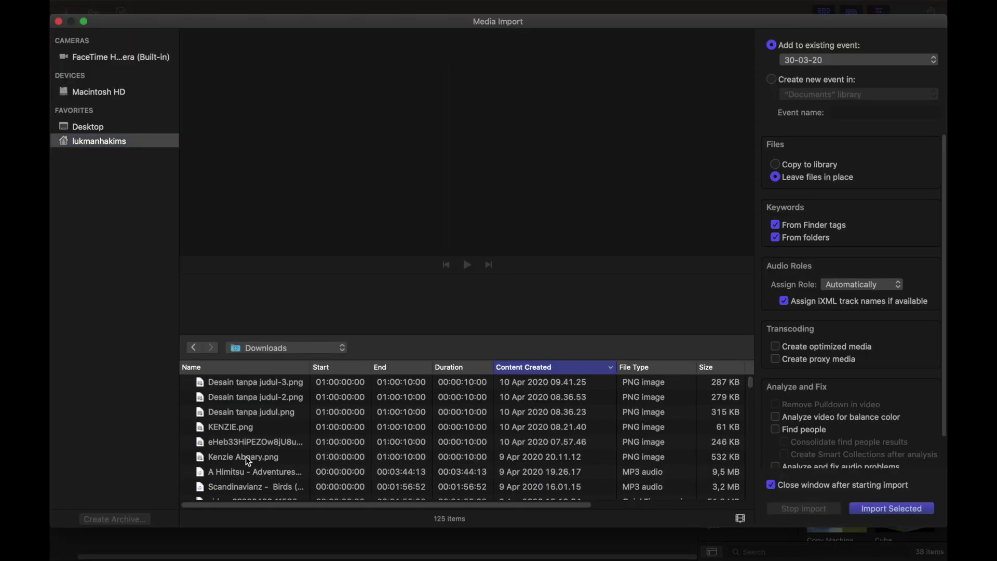
pyautogui.scroll(-5, 245, 448)
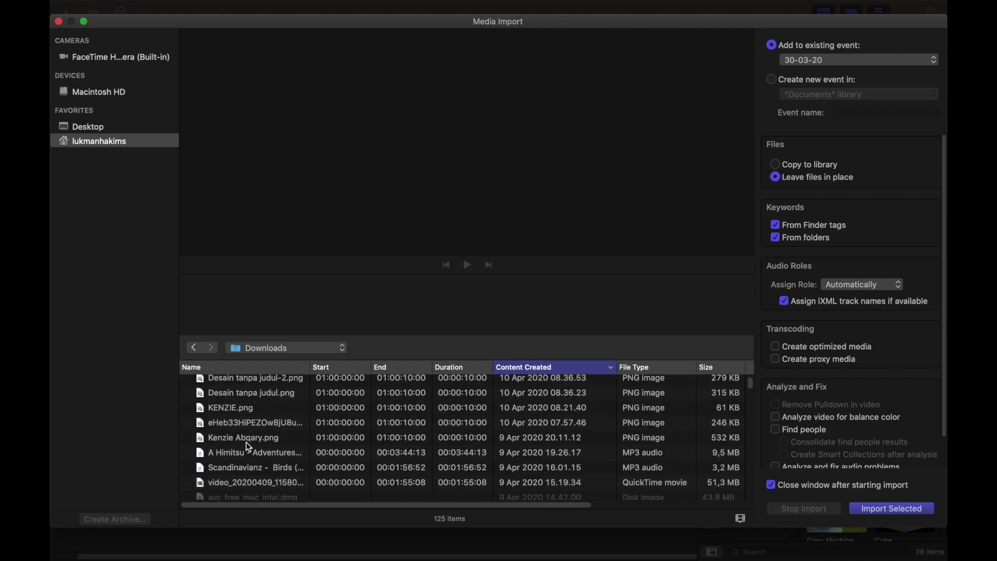
pyautogui.scroll(-5, 249, 446)
pyautogui.scroll(-5, 249, 444)
pyautogui.scroll(-3, 250, 443)
pyautogui.scroll(-3, 251, 443)
pyautogui.click(249, 456)
pyautogui.scroll(-5, 252, 441)
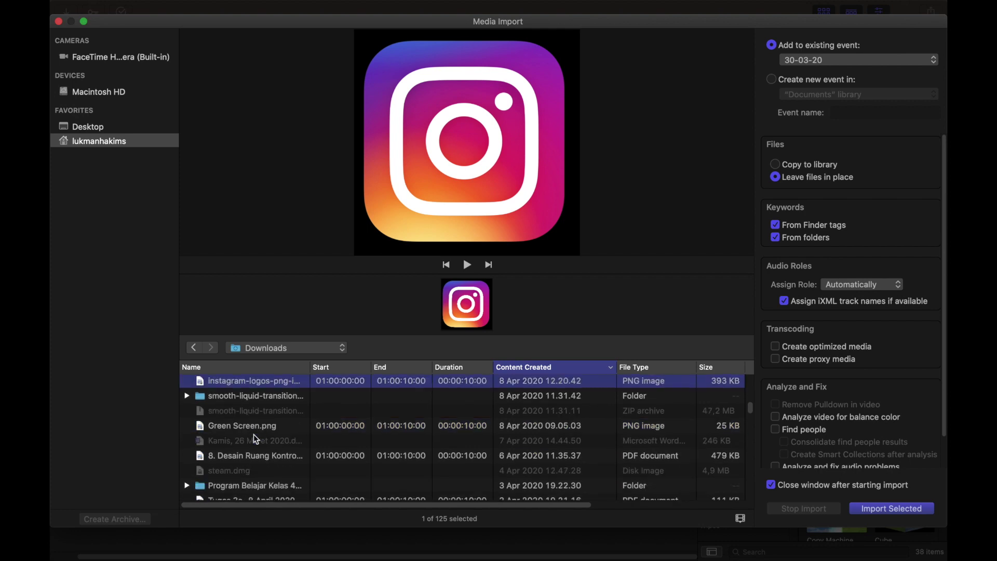
pyautogui.click(238, 456)
pyautogui.scroll(-3, 241, 432)
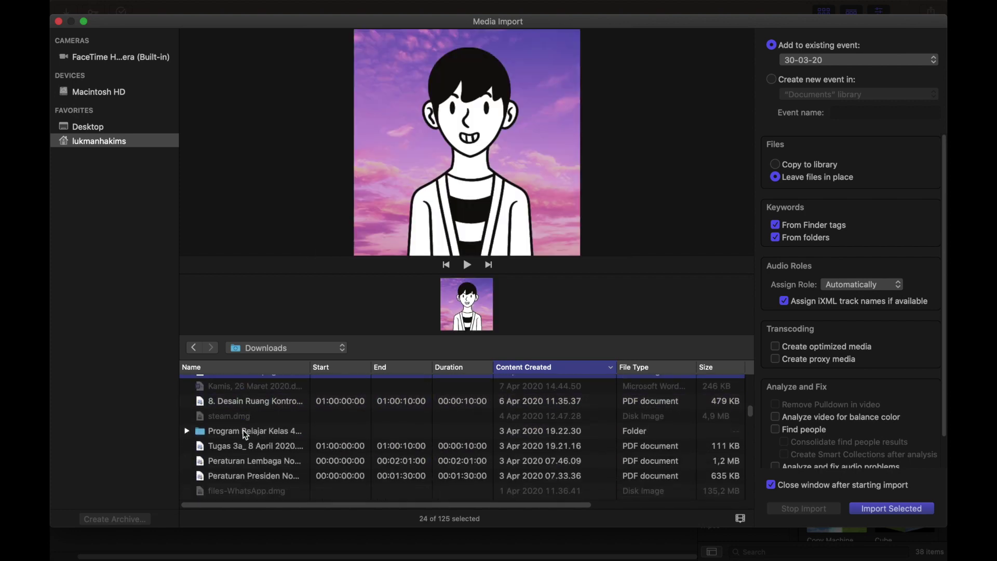
pyautogui.click(235, 467)
pyautogui.scroll(-5, 238, 453)
pyautogui.scroll(-3, 241, 447)
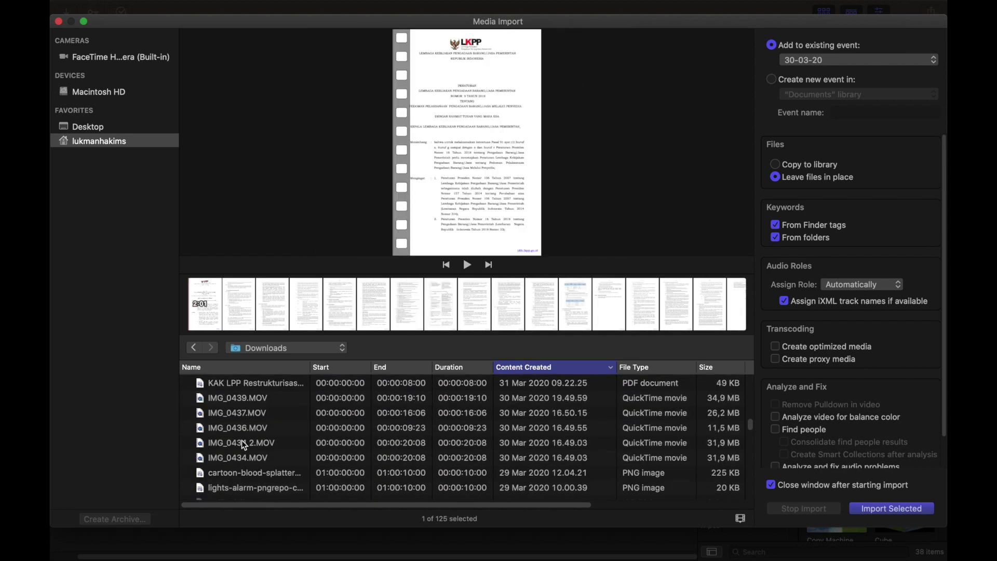
pyautogui.scroll(1, 242, 440)
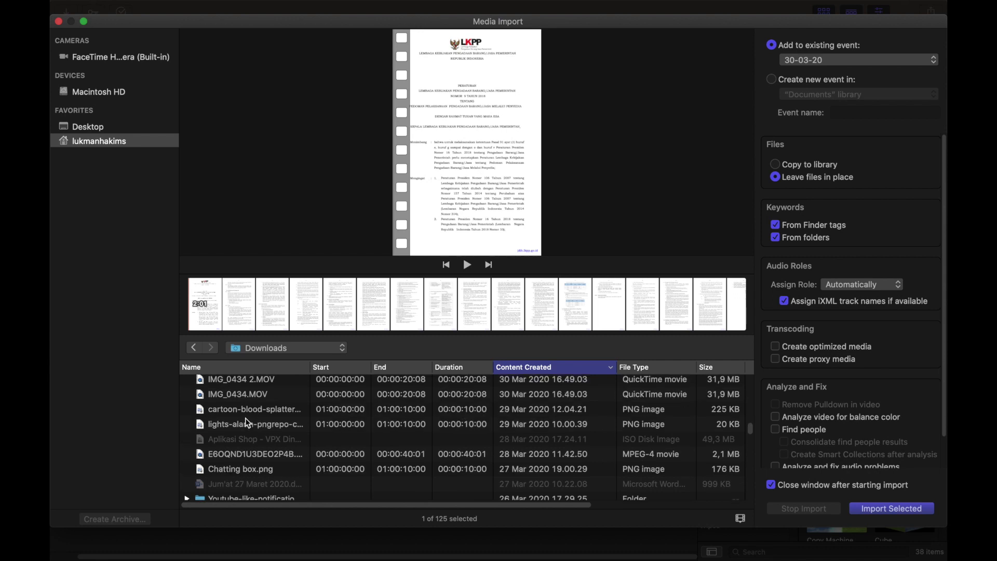
pyautogui.scroll(1, 247, 422)
# Preview the IMG_0434 2.MOV, Download video.mp4 and short MPEG-4 files in Downloads
pyautogui.click(246, 387)
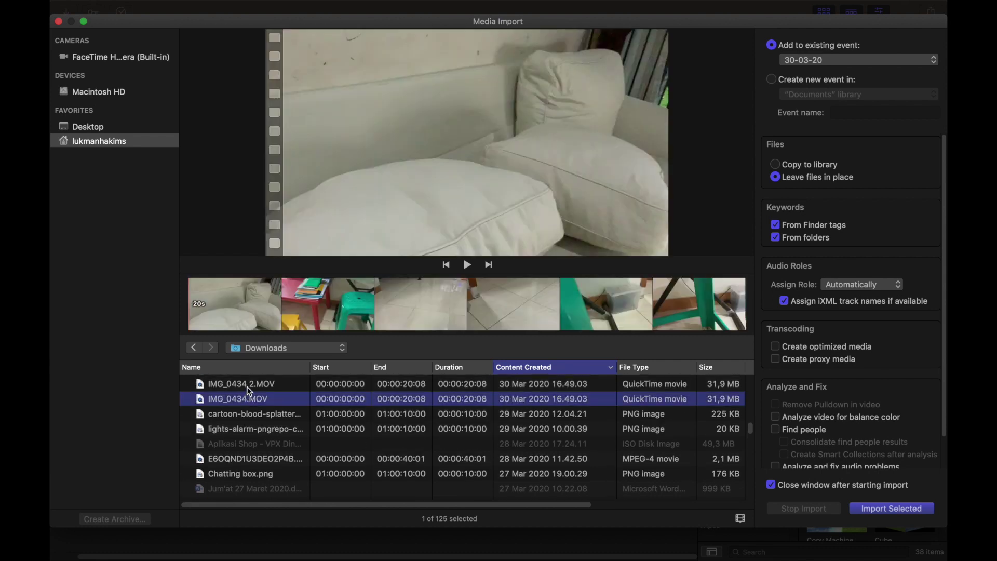
pyautogui.scroll(-10, 248, 391)
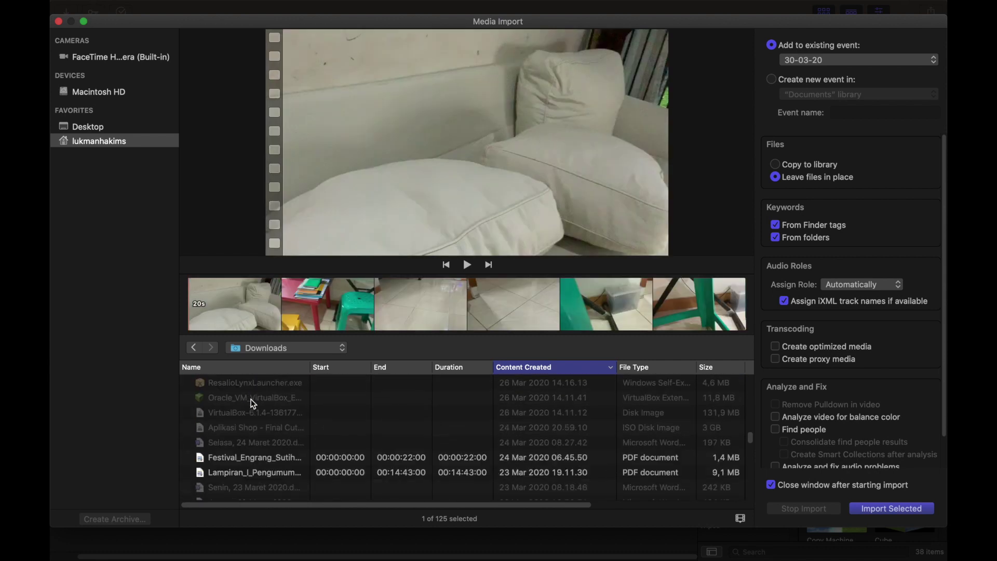
pyautogui.scroll(-5, 250, 412)
pyautogui.scroll(-2, 251, 413)
pyautogui.scroll(-2, 250, 412)
pyautogui.scroll(-3, 251, 412)
pyautogui.scroll(-3, 251, 411)
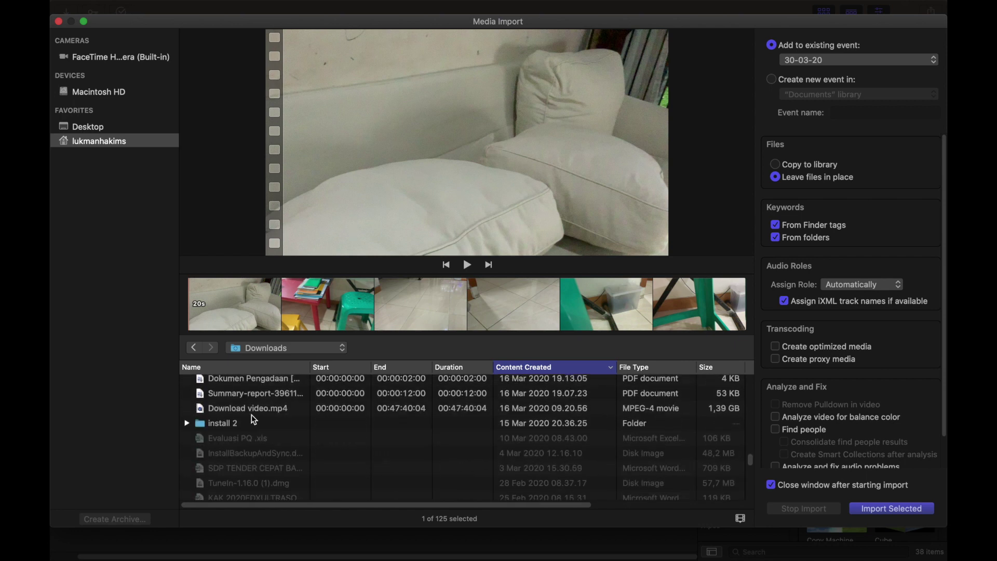
pyautogui.click(252, 413)
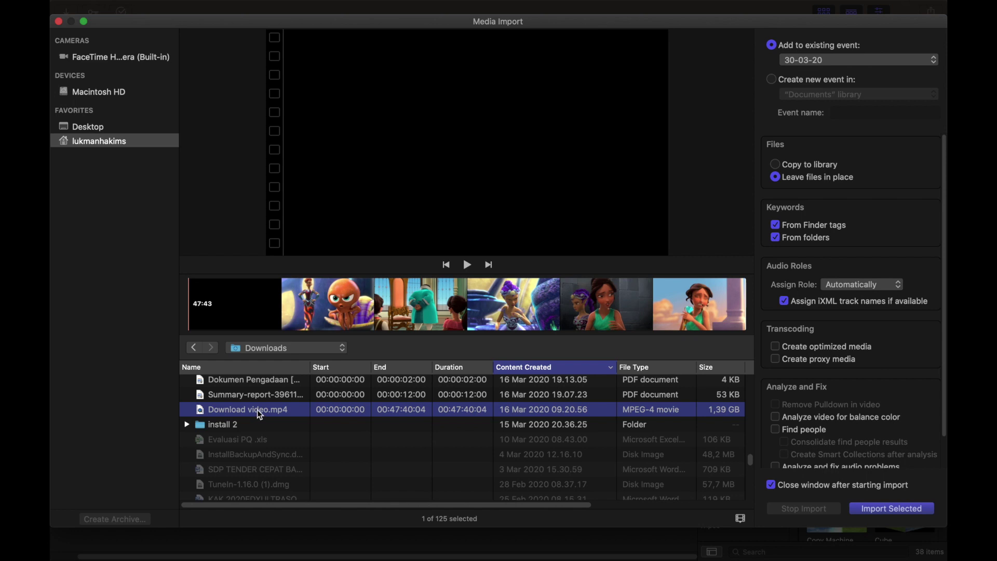
pyautogui.scroll(3, 259, 410)
pyautogui.scroll(3, 259, 411)
pyautogui.scroll(3, 258, 410)
pyautogui.scroll(1, 259, 410)
pyautogui.scroll(1, 262, 408)
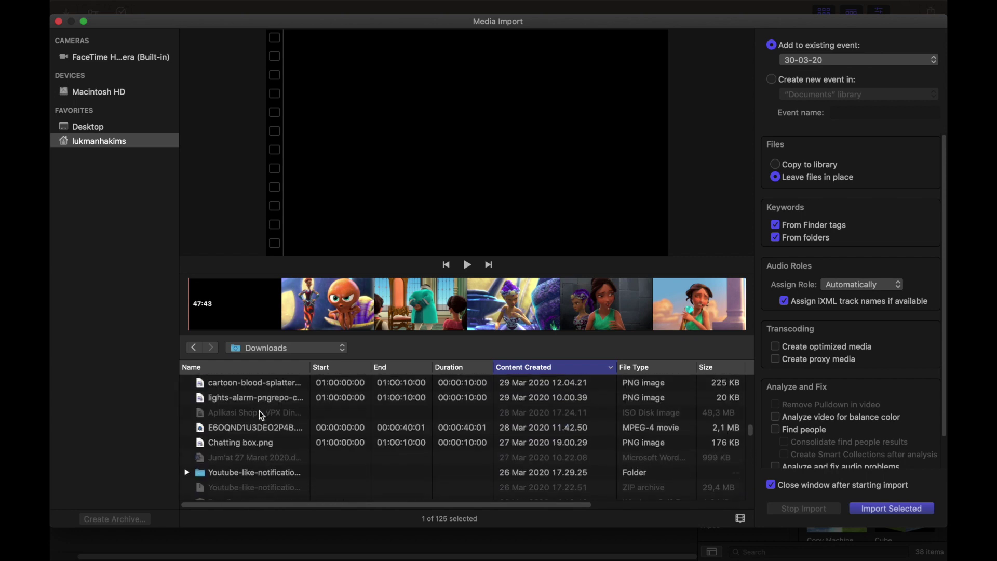
pyautogui.click(240, 423)
pyautogui.scroll(1, 237, 421)
pyautogui.scroll(3, 235, 419)
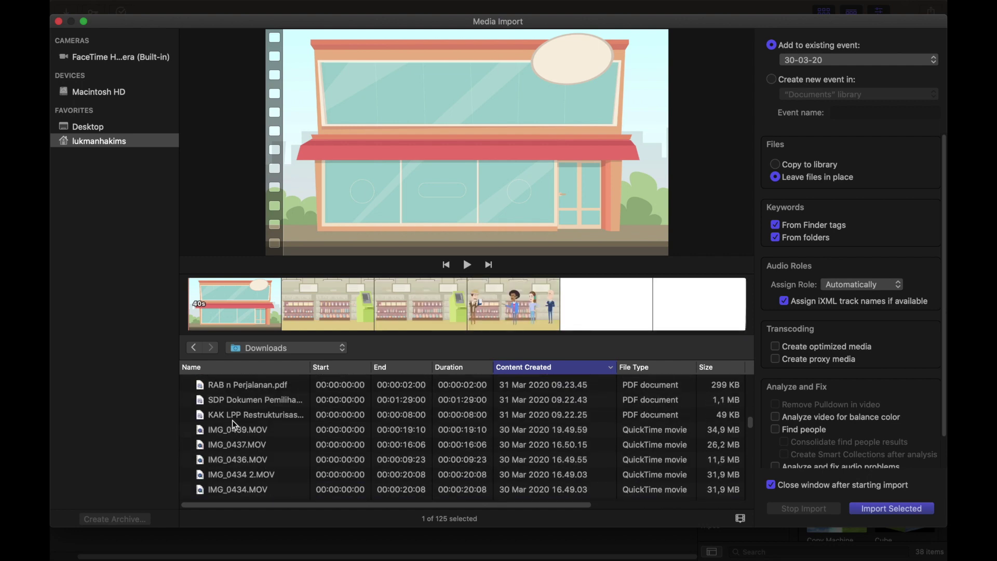
# Select the SDP Dokumen Pemilihan PDF and import it into the 30-03-20 event
pyautogui.click(235, 414)
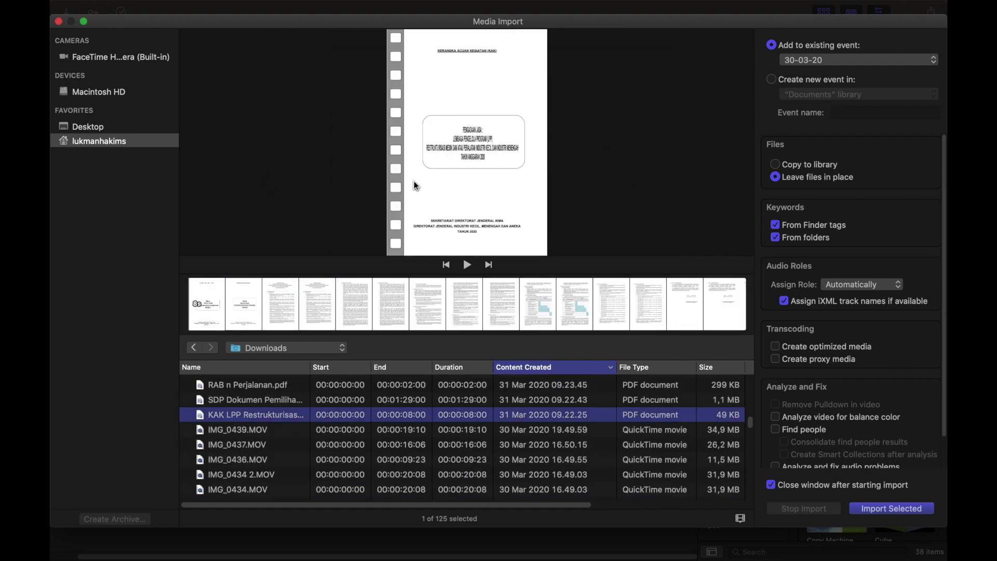
pyautogui.click(290, 391)
pyautogui.click(289, 400)
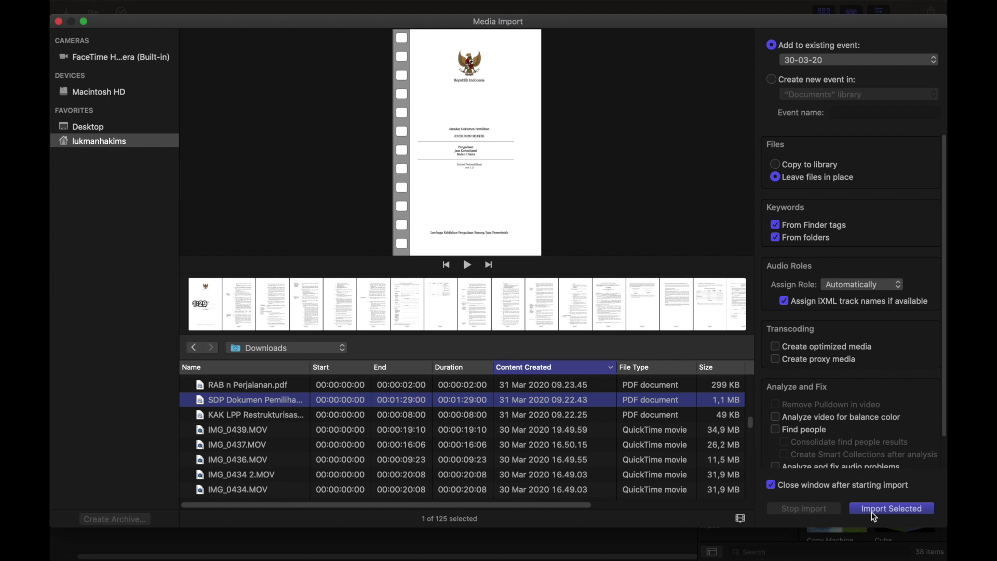
pyautogui.click(892, 507)
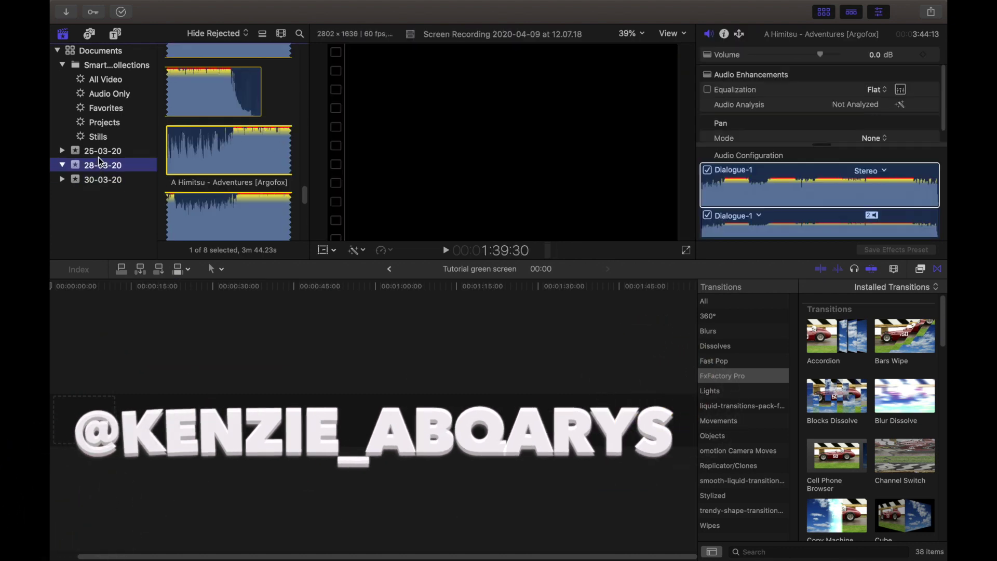
# Append clip 20200325_115944_1 from event 28-03-20 to the timeline, then play and pause it
pyautogui.click(98, 156)
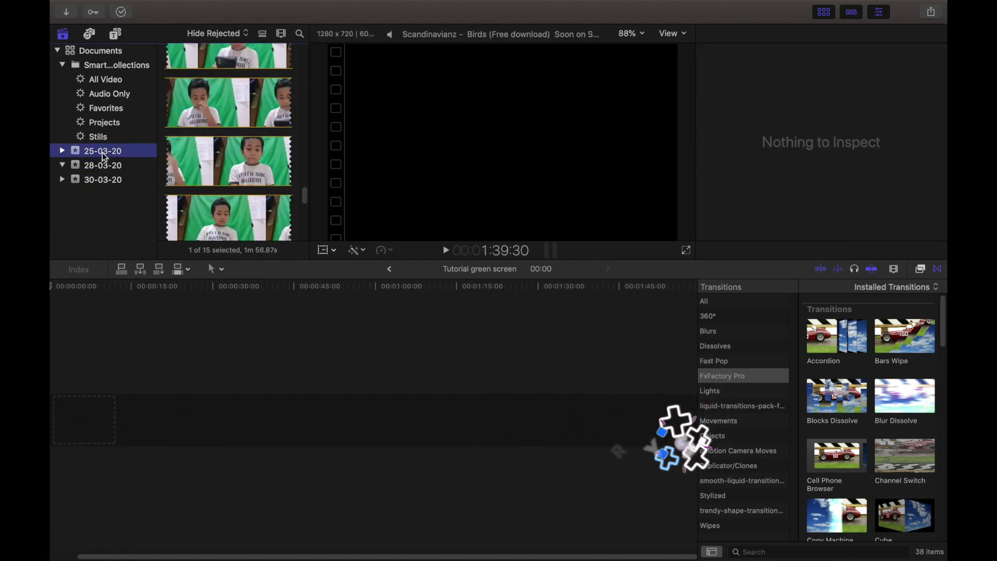
pyautogui.click(93, 166)
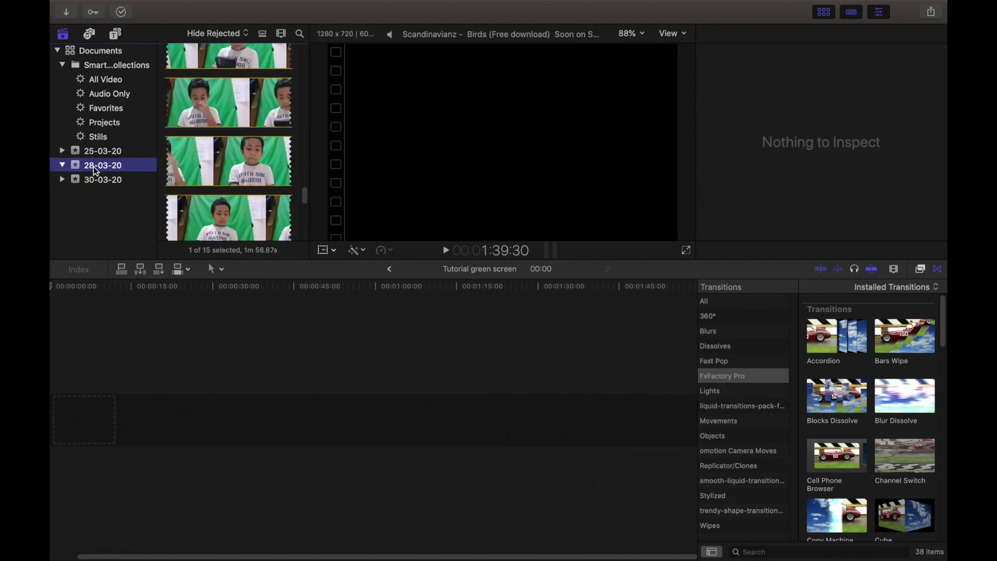
pyautogui.click(223, 108)
pyautogui.press('e')
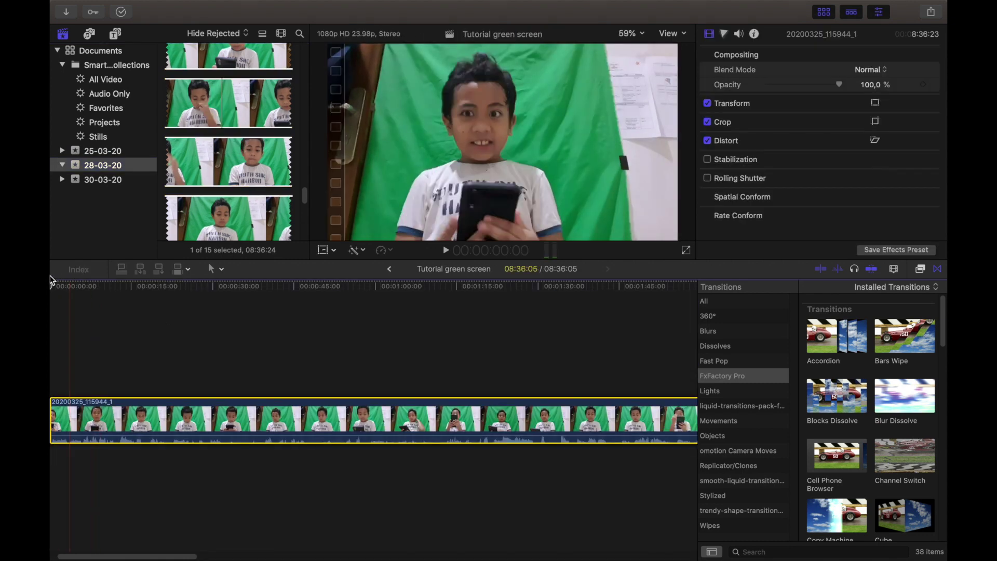
pyautogui.click(447, 250)
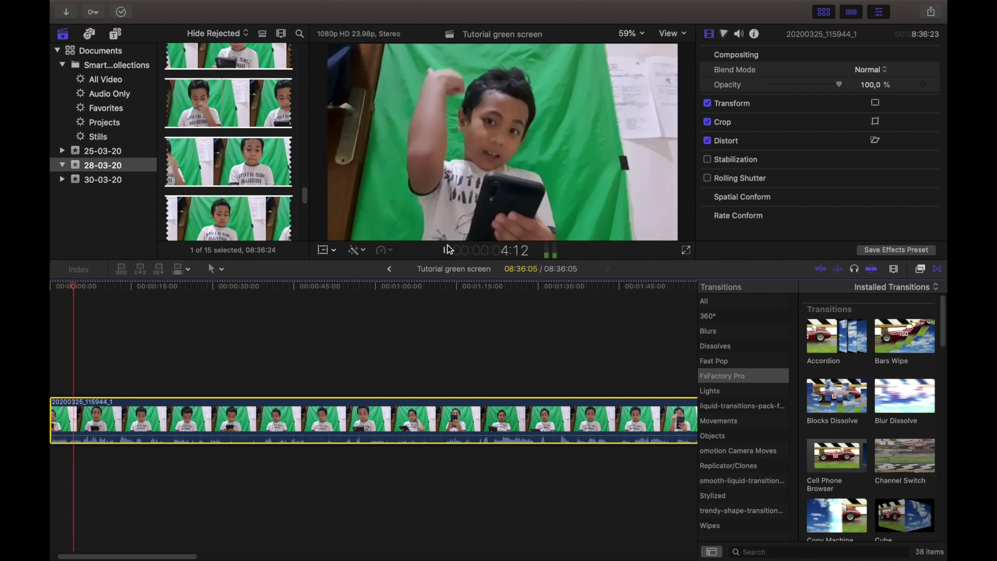
pyautogui.click(447, 251)
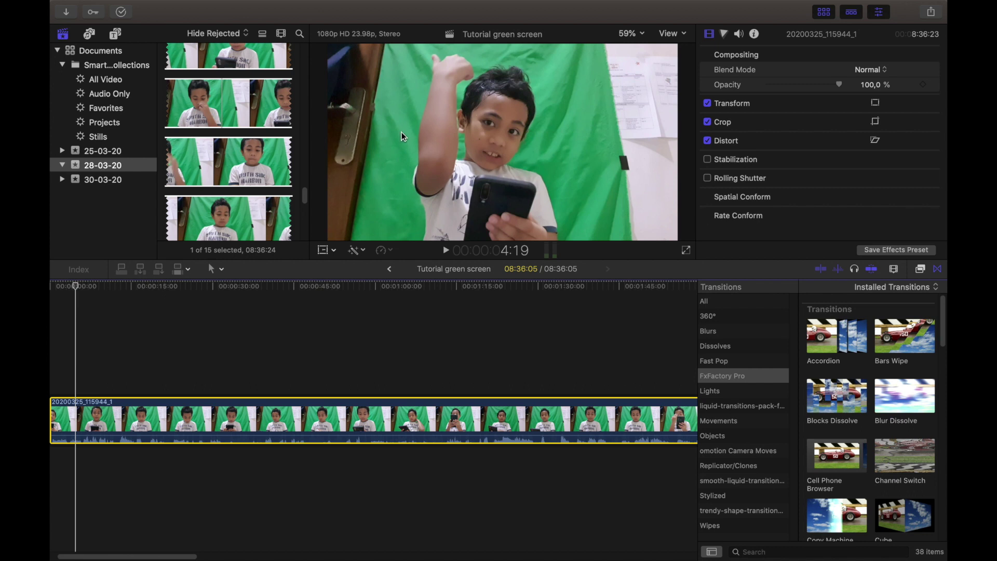
# Crop about 208 px off the clip's left edge and 262 px off its right edge
pyautogui.click(333, 250)
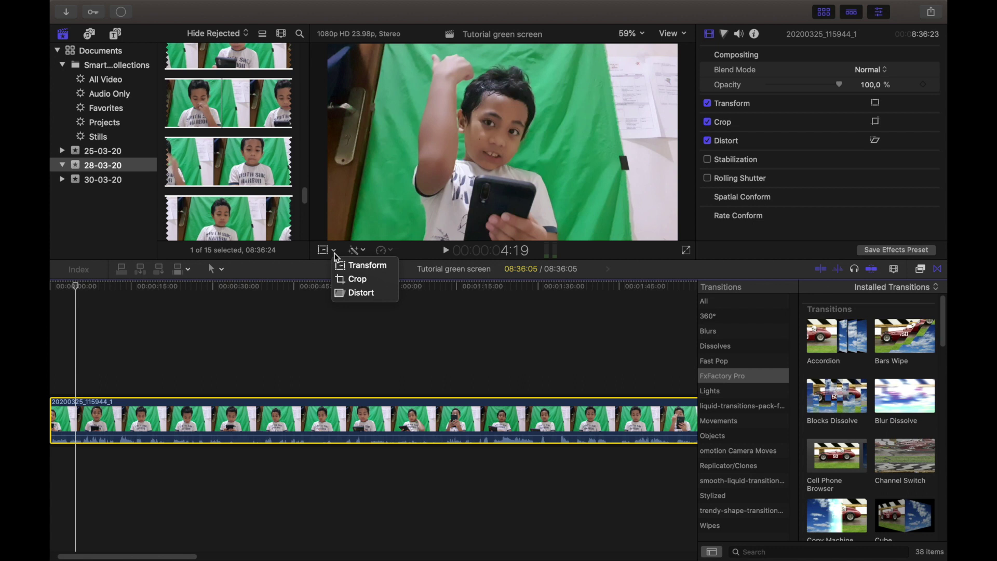
pyautogui.click(377, 281)
pyautogui.moveTo(330, 145); pyautogui.dragTo(385, 144)
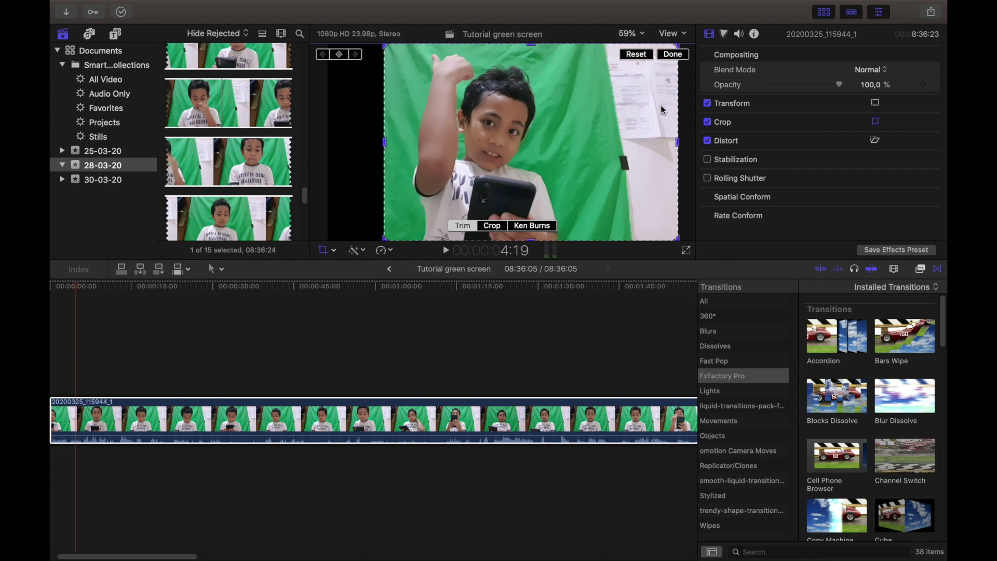
pyautogui.moveTo(680, 145); pyautogui.dragTo(596, 159)
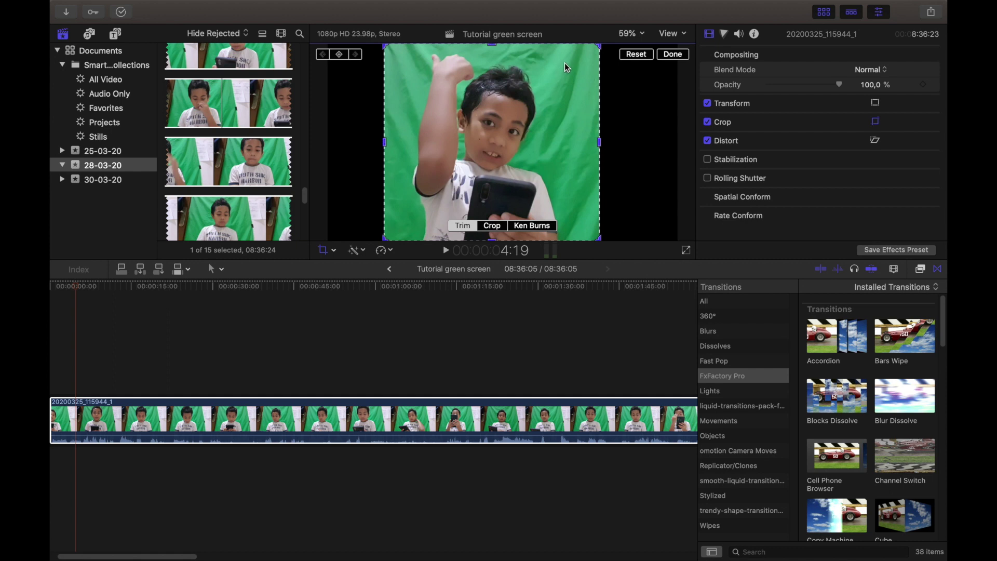
pyautogui.click(658, 56)
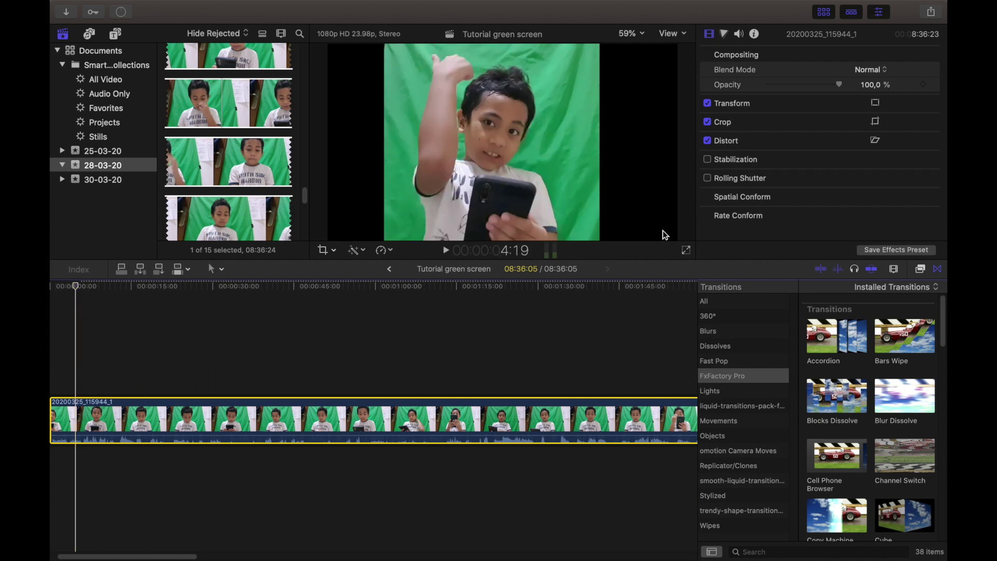
pyautogui.click(920, 269)
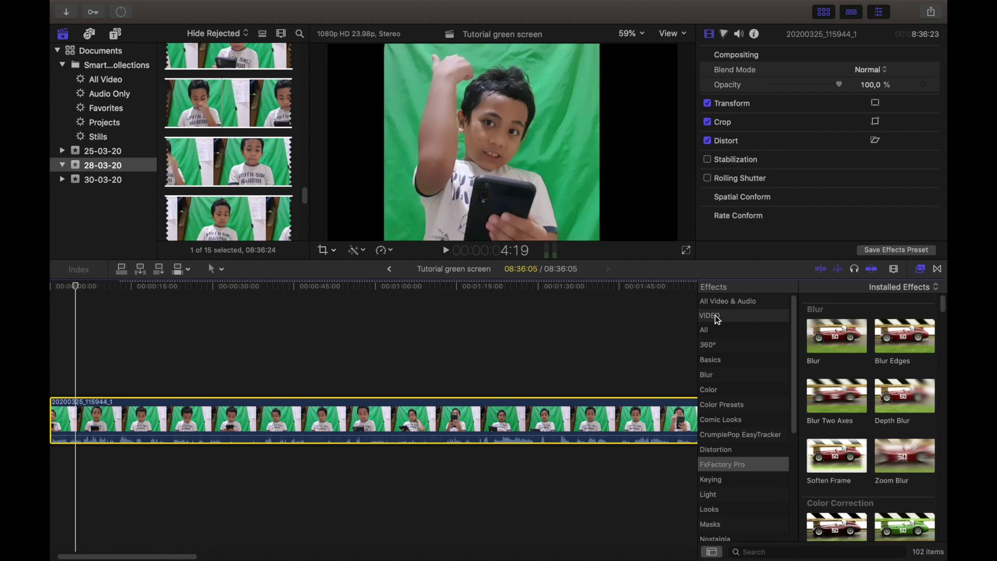
# Drag the Keyer effect from the Keying category onto the green-screen clip
pyautogui.scroll(-1, 720, 405)
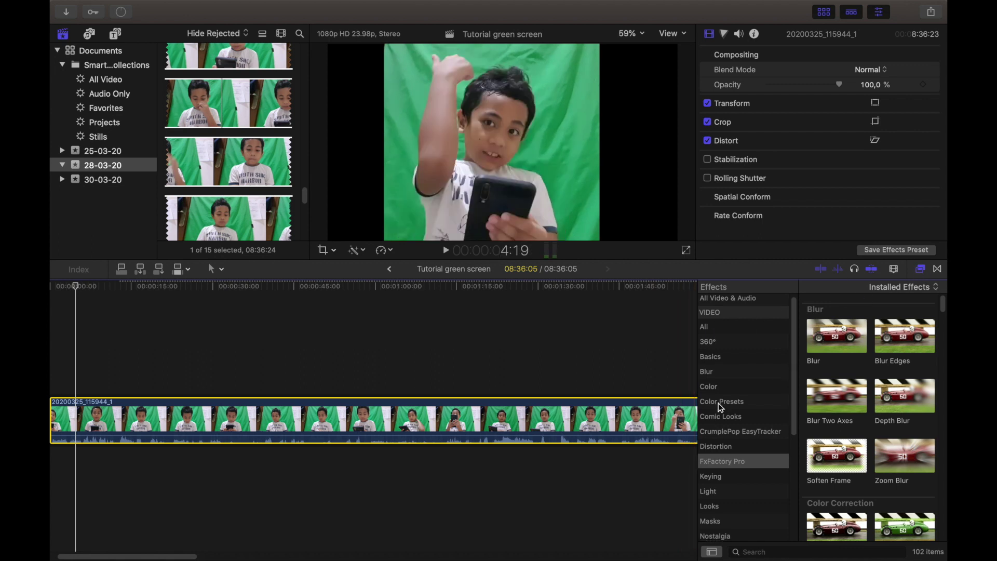
pyautogui.scroll(-1, 714, 473)
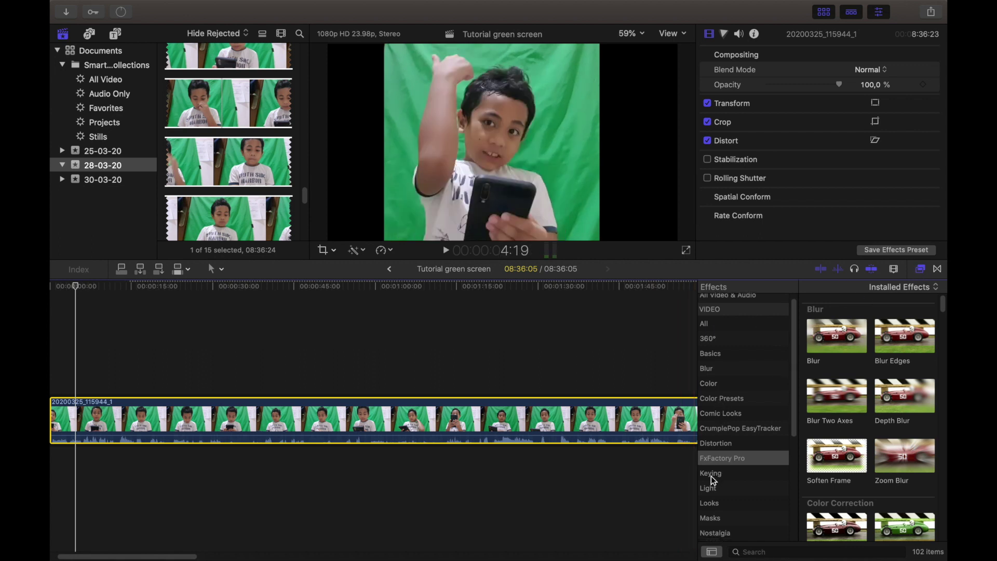
pyautogui.click(711, 474)
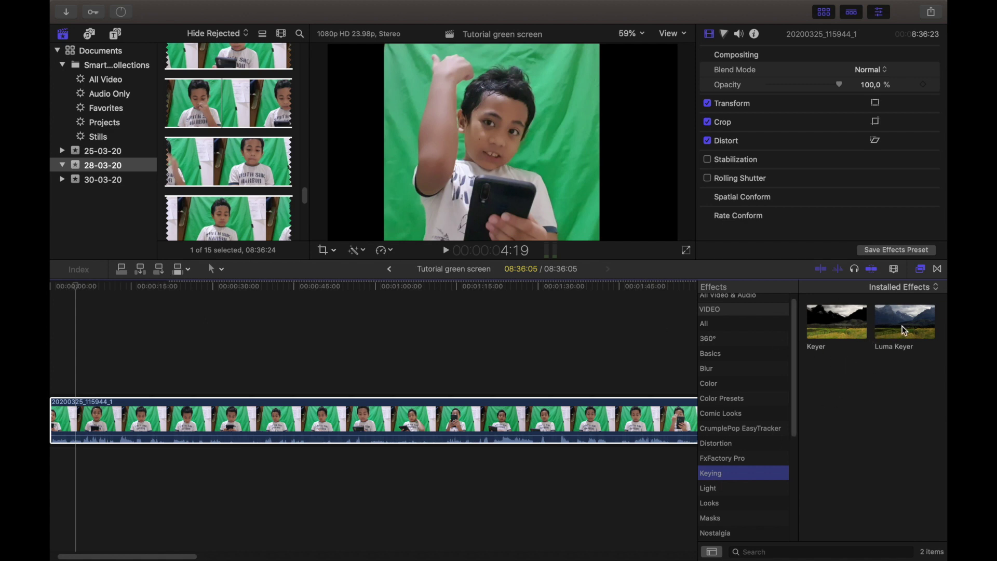
pyautogui.moveTo(828, 315); pyautogui.dragTo(493, 422)
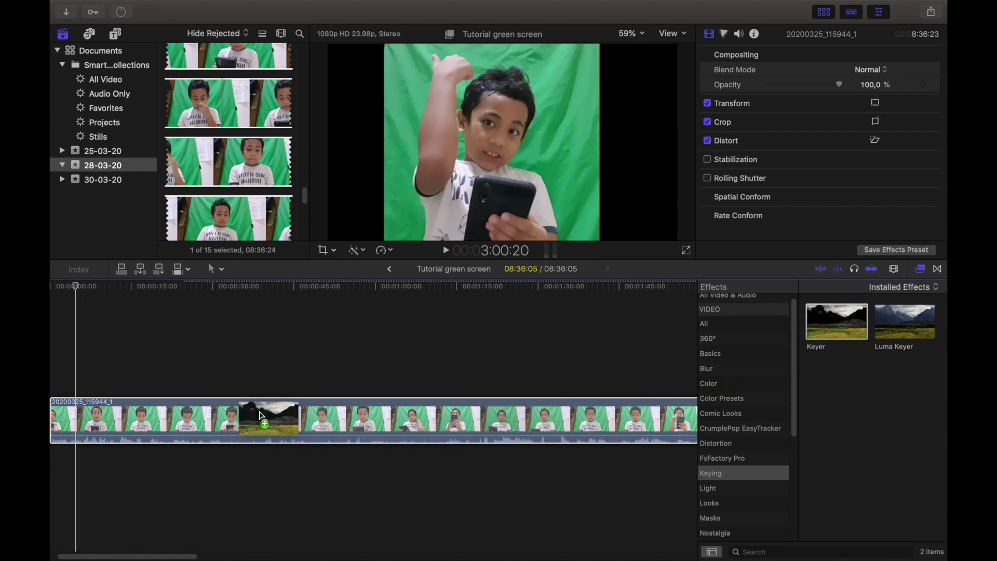
pyautogui.moveTo(492, 422); pyautogui.dragTo(249, 422)
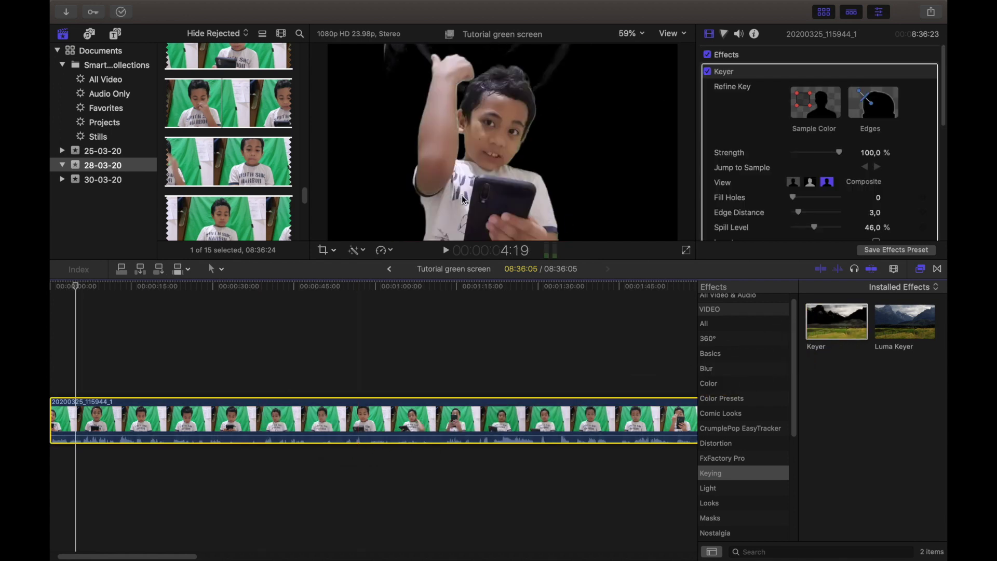
# Set the Keyer's Fill Holes and Edge Distance to 0 and Spill Level to 51.31%
pyautogui.moveTo(794, 197)
pyautogui.mouseDown()
pyautogui.moveTo(825, 201)
pyautogui.moveTo(790, 199)
pyautogui.moveTo(812, 213)
pyautogui.mouseUp()
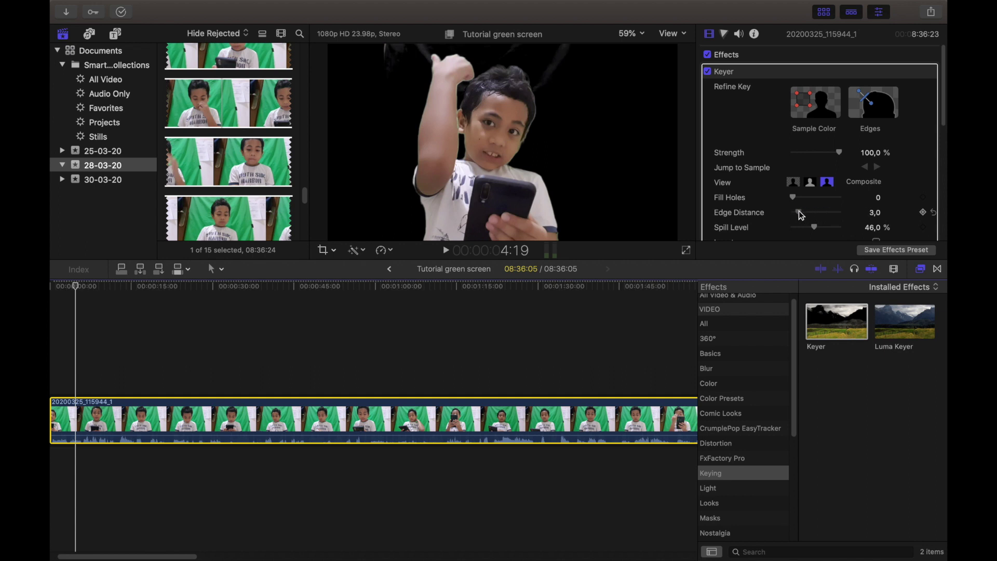
pyautogui.moveTo(800, 213)
pyautogui.mouseDown()
pyautogui.moveTo(784, 215)
pyautogui.moveTo(804, 226)
pyautogui.moveTo(851, 228)
pyautogui.moveTo(821, 227)
pyautogui.mouseUp()
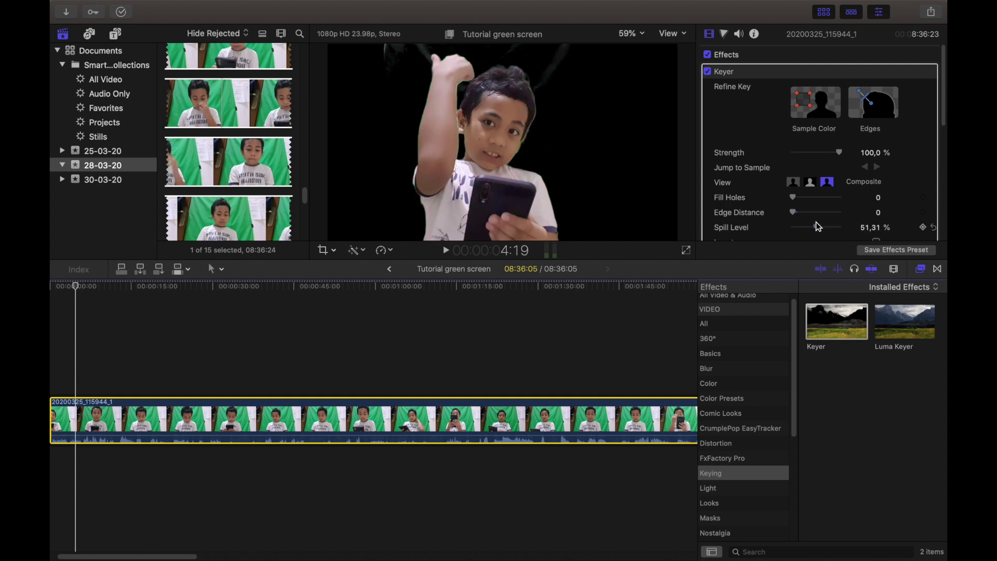
pyautogui.scroll(-5, 810, 166)
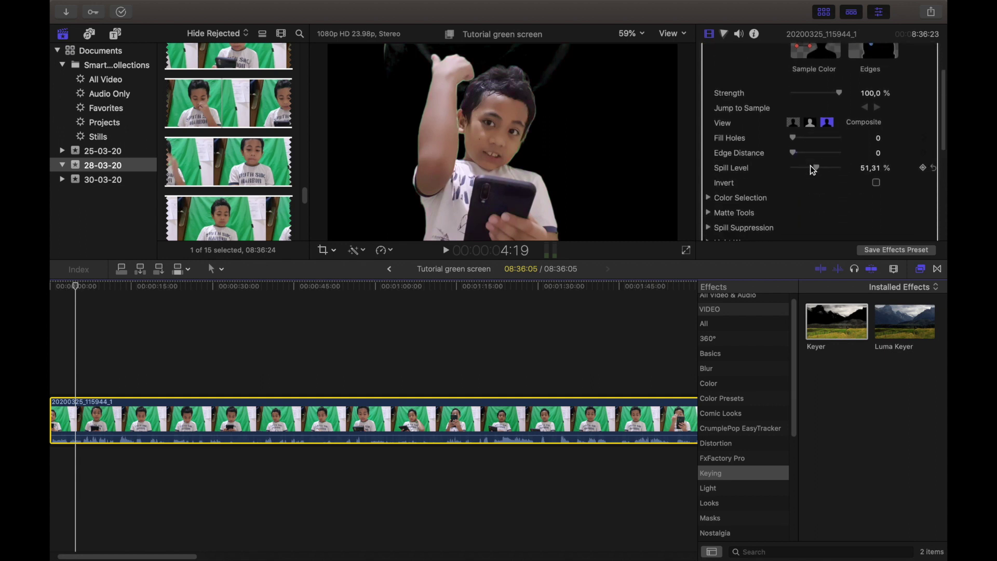
pyautogui.click(783, 197)
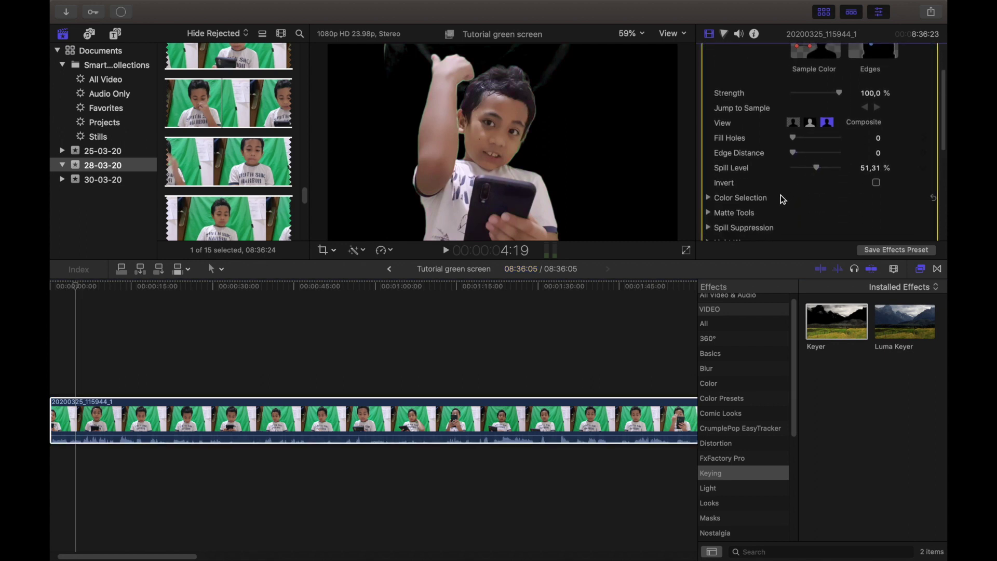
# Reshape the Keyer's chroma wheel selection, then set Chroma Rolloff 76.96% and Luma Rolloff 100%
pyautogui.click(708, 198)
pyautogui.scroll(-2, 853, 167)
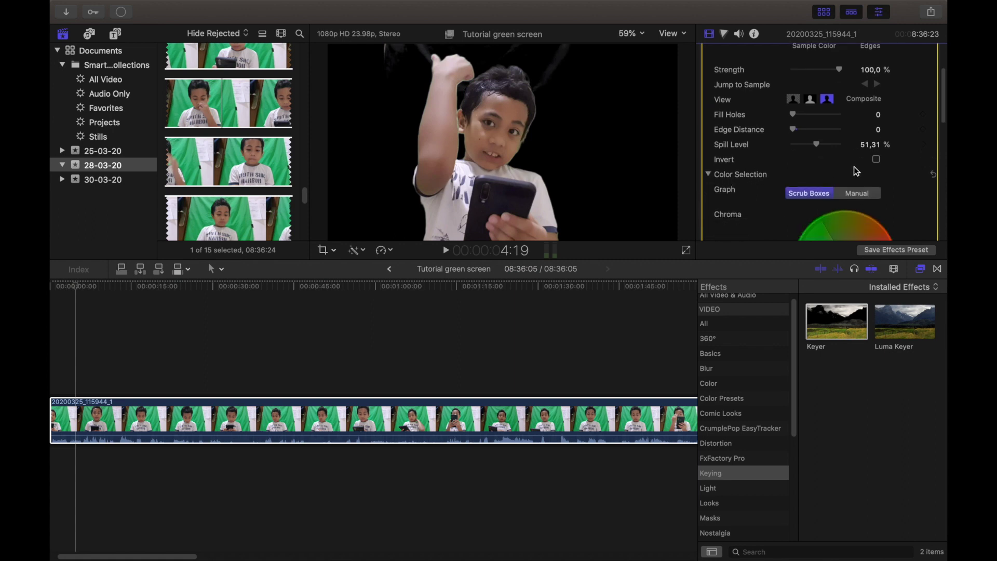
pyautogui.scroll(-4, 855, 165)
pyautogui.scroll(-4, 858, 162)
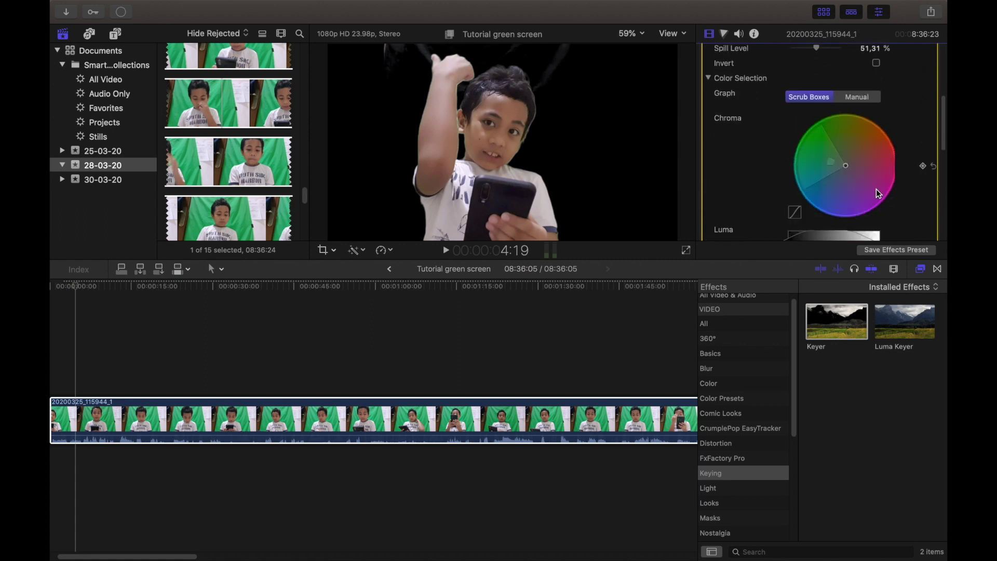
pyautogui.moveTo(854, 174); pyautogui.dragTo(855, 164)
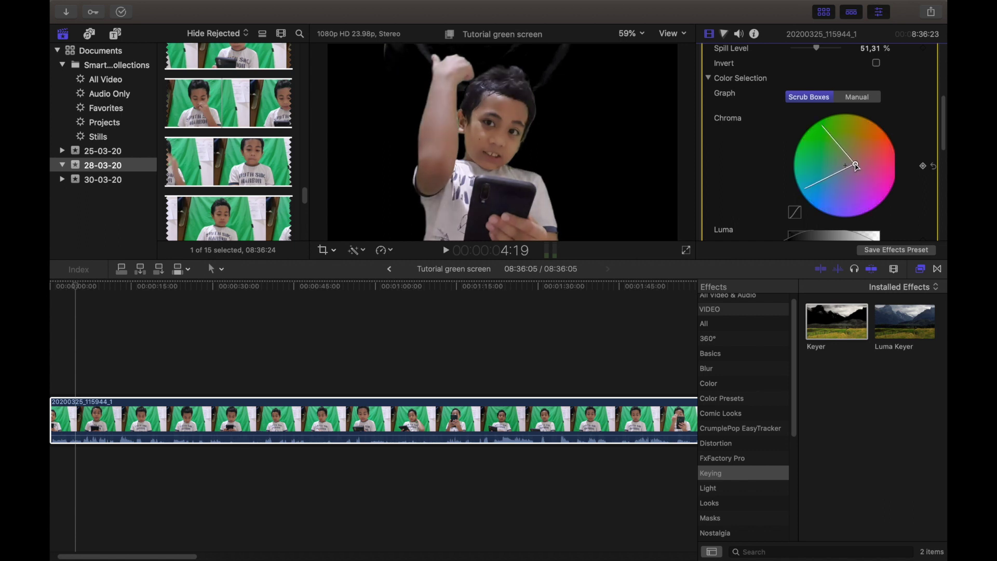
pyautogui.scroll(-5, 855, 164)
pyautogui.scroll(-2, 856, 158)
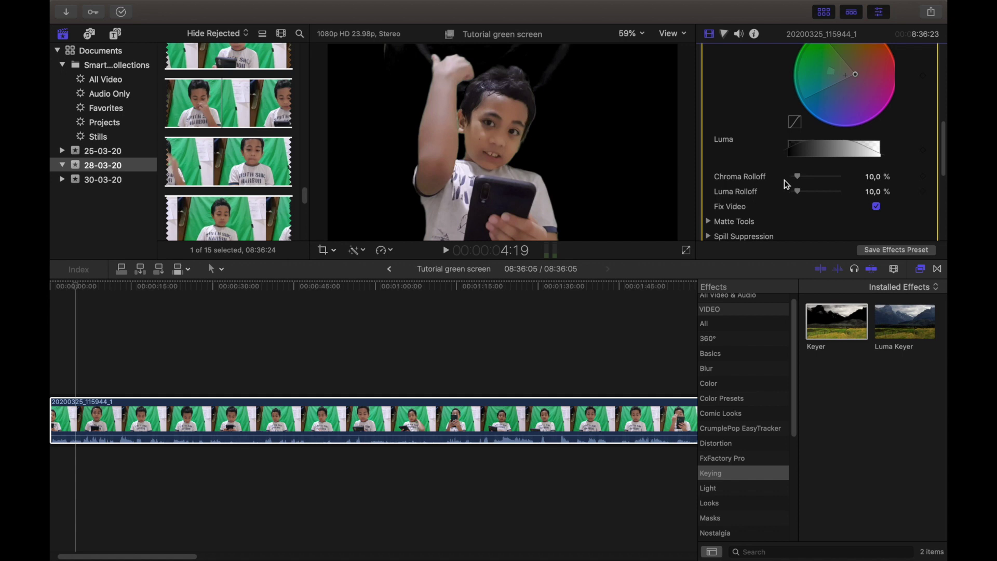
pyautogui.moveTo(807, 176); pyautogui.dragTo(868, 188)
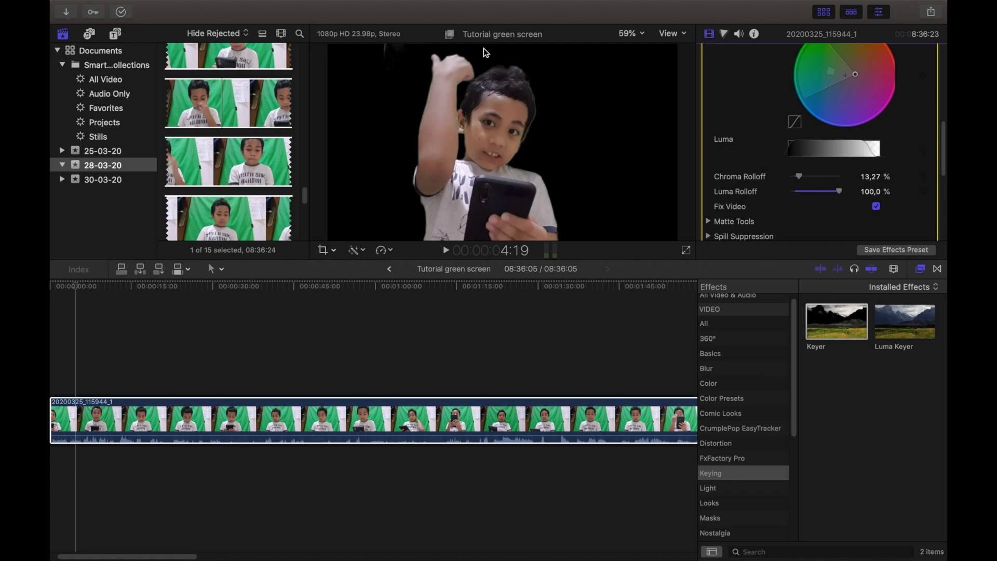
pyautogui.scroll(-2, 746, 177)
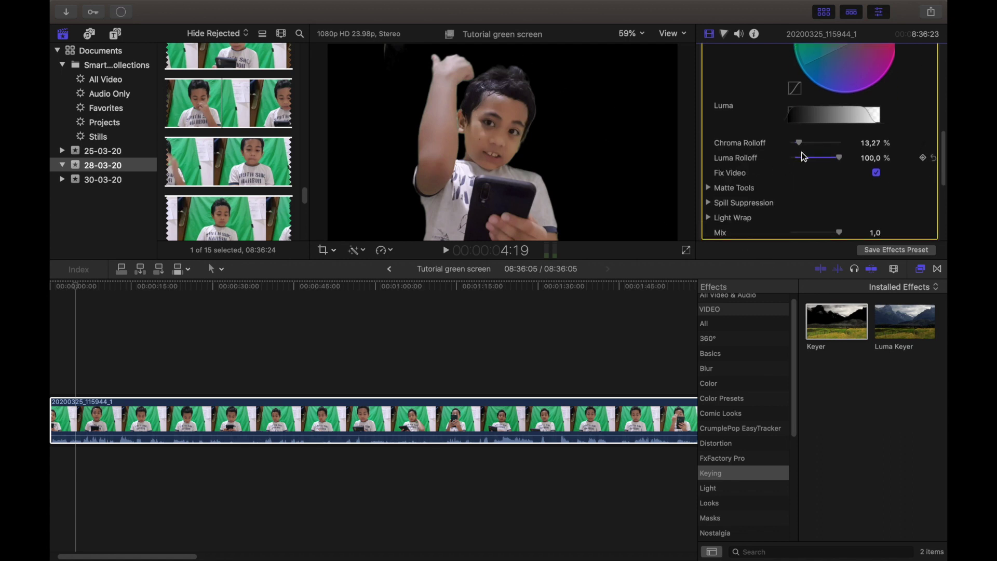
pyautogui.moveTo(798, 142)
pyautogui.mouseDown()
pyautogui.moveTo(842, 138)
pyautogui.moveTo(832, 133)
pyautogui.mouseUp()
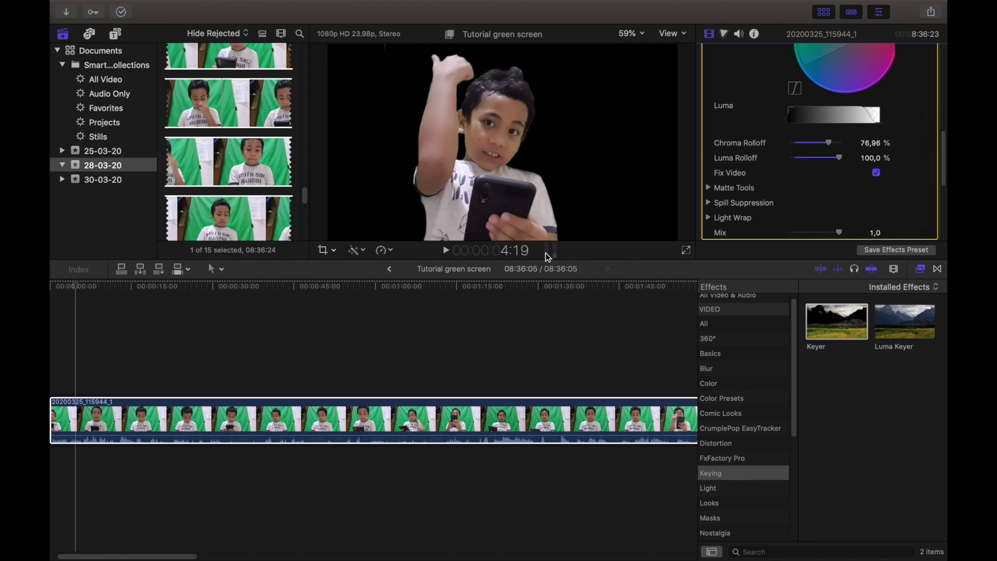
# Play and pause the timeline, then drag the Keyer's Mix to compare with the original green screen
pyautogui.click(446, 248)
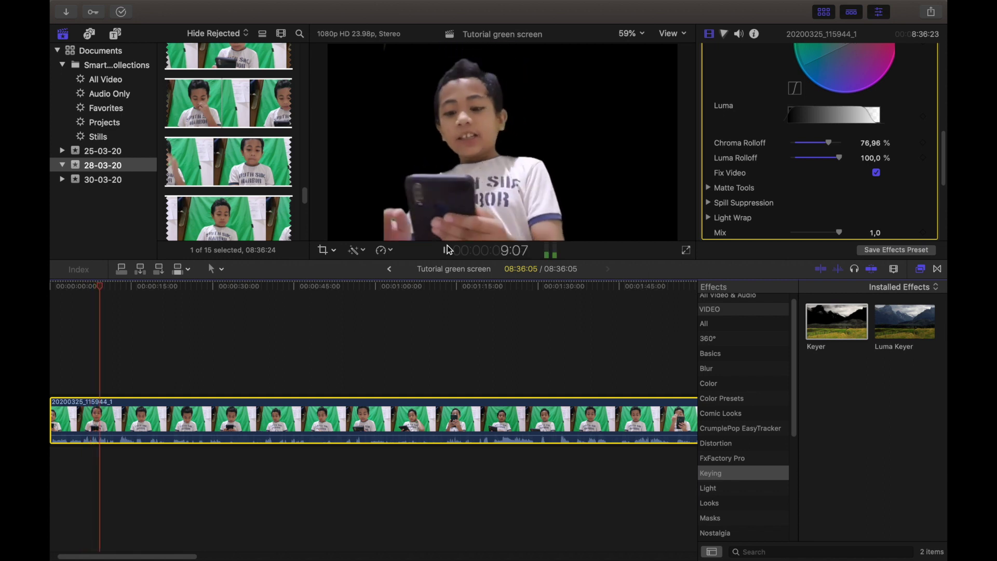
pyautogui.click(446, 250)
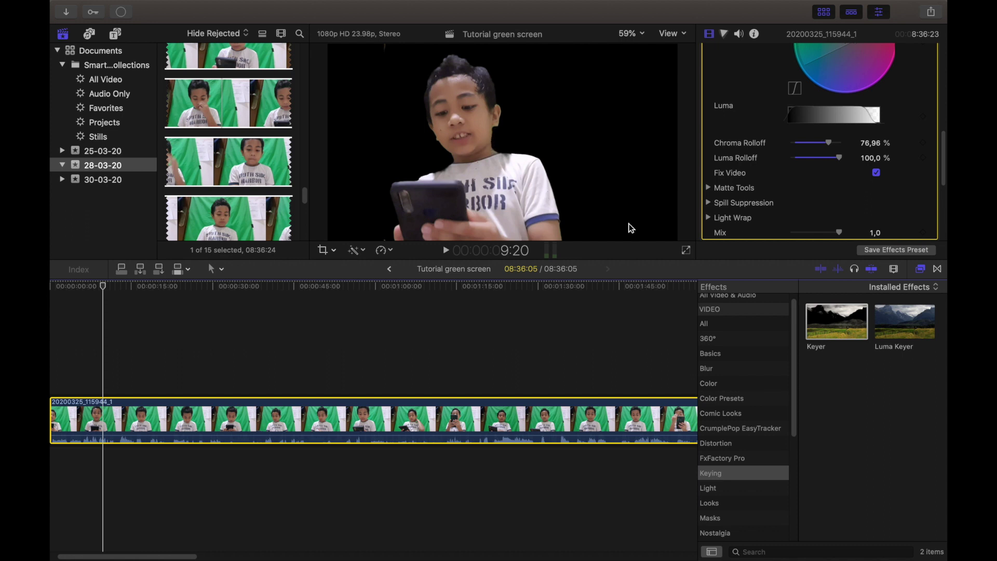
pyautogui.scroll(-2, 798, 192)
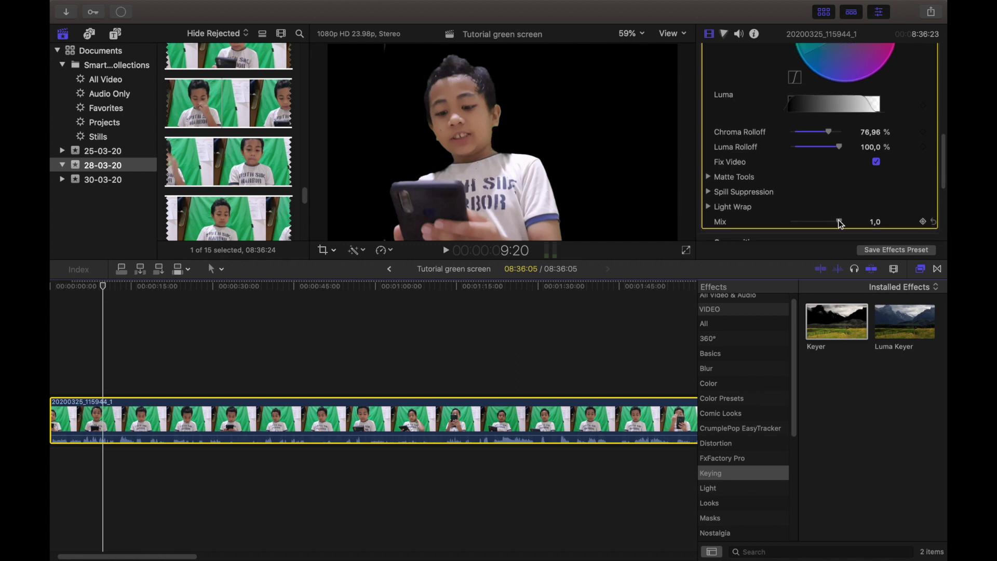
pyautogui.moveTo(840, 223); pyautogui.dragTo(857, 221)
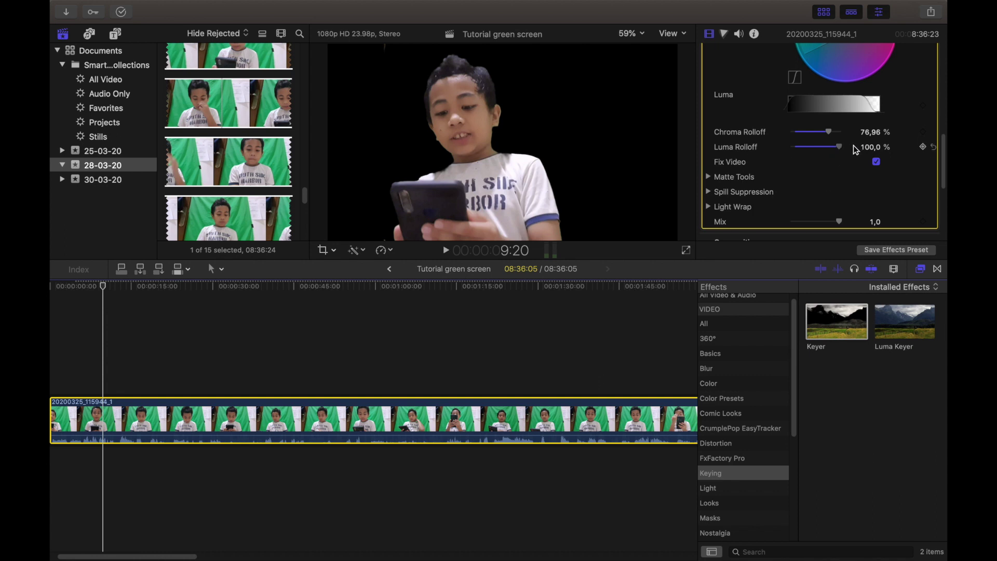
# Raise Chroma Rolloff to 100% and replay the clip, pausing at 16:03
pyautogui.moveTo(842, 133)
pyautogui.mouseDown()
pyautogui.moveTo(891, 129)
pyautogui.moveTo(769, 141)
pyautogui.moveTo(883, 133)
pyautogui.mouseUp()
pyautogui.click(447, 251)
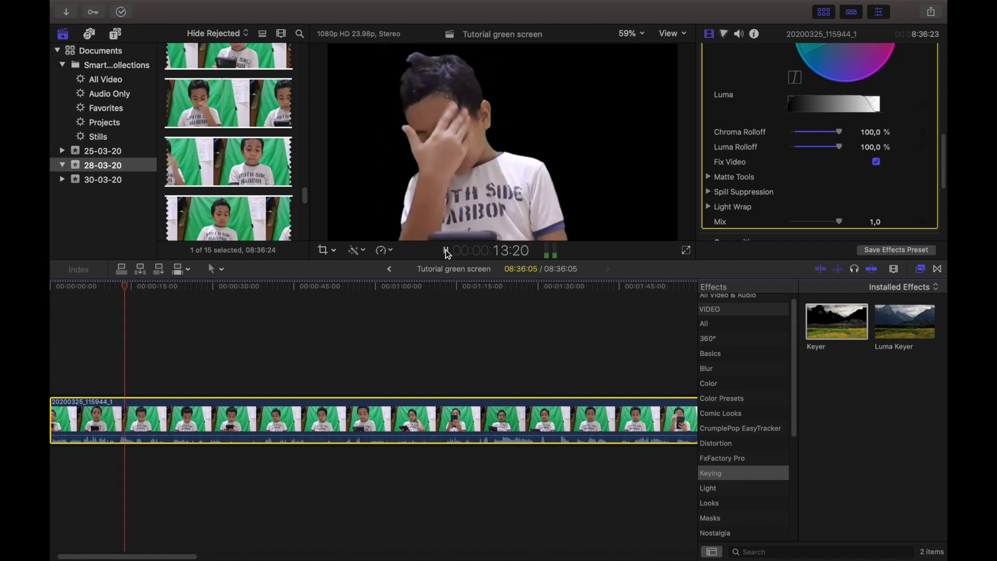
pyautogui.click(446, 252)
pyautogui.scroll(3, 827, 163)
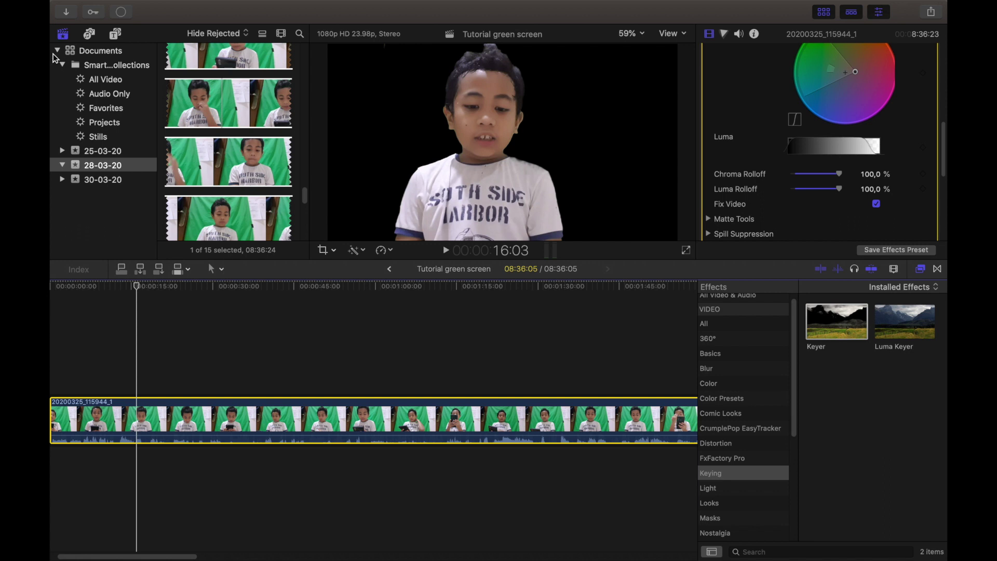
pyautogui.click(89, 35)
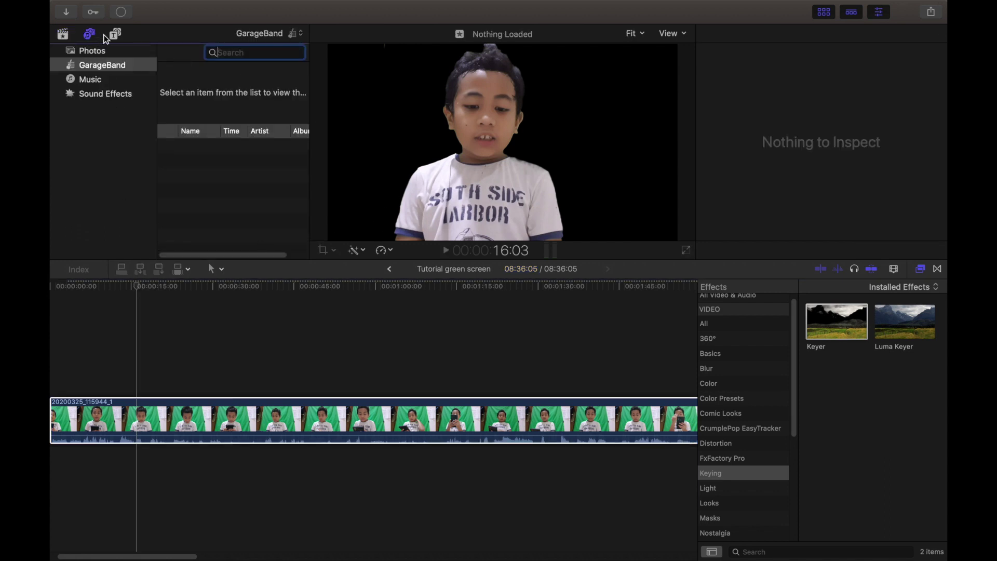
pyautogui.click(116, 34)
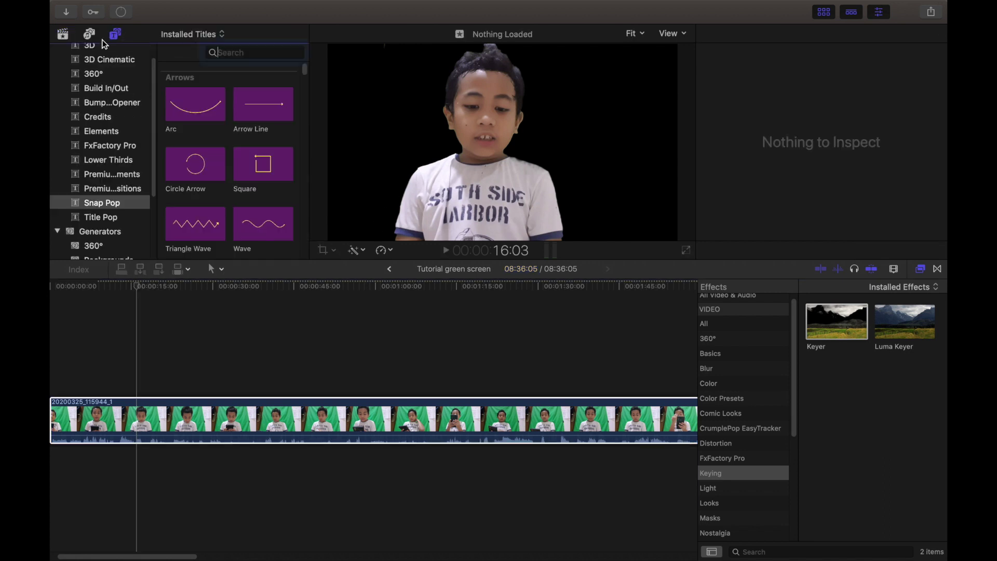
pyautogui.scroll(-3, 97, 161)
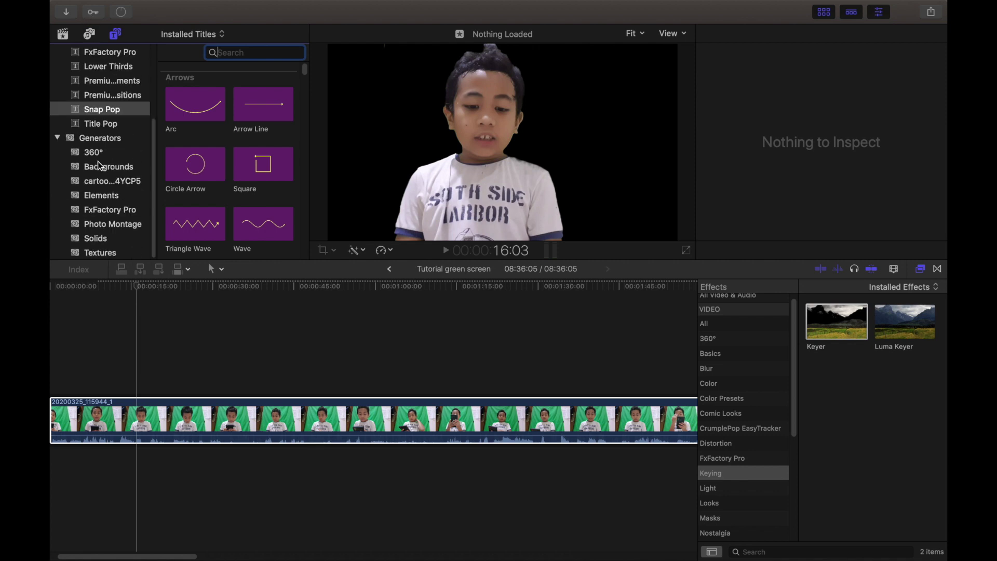
pyautogui.click(121, 237)
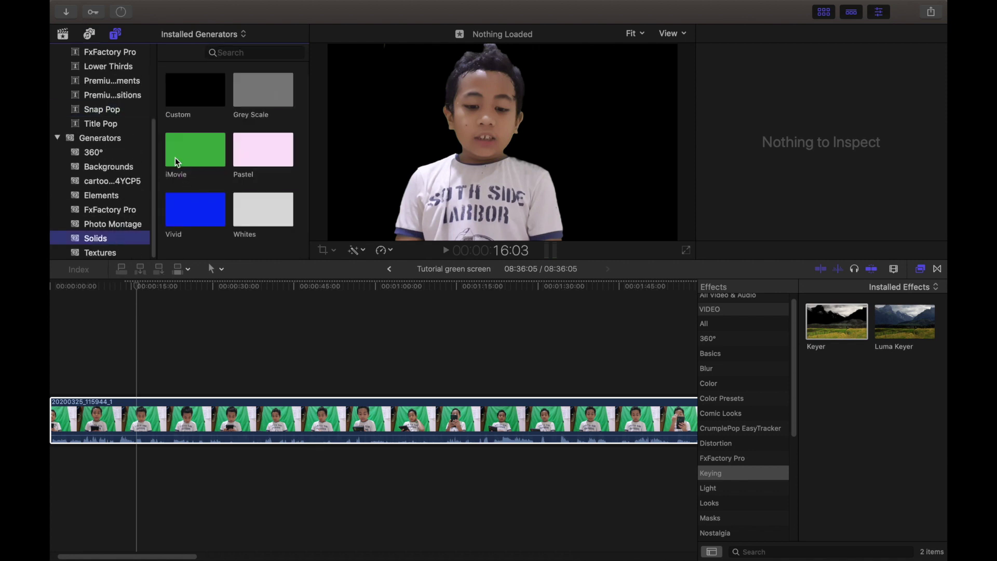
pyautogui.scroll(4, 109, 128)
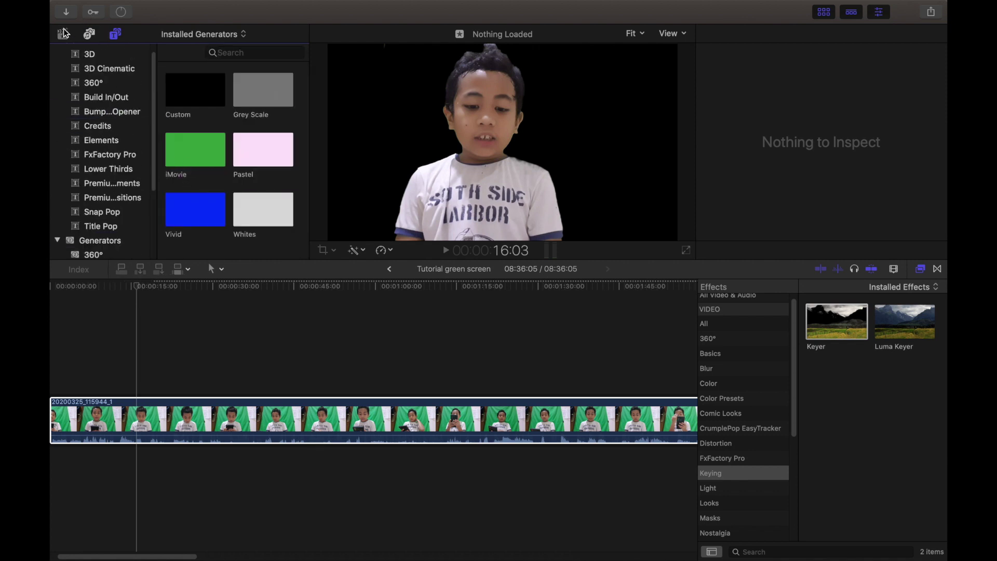
pyautogui.click(63, 34)
pyautogui.click(73, 14)
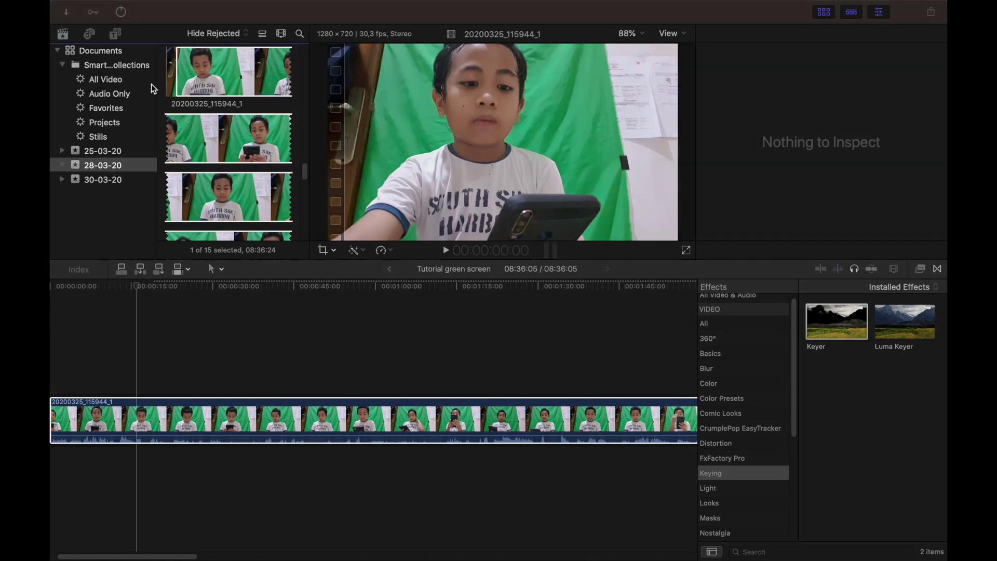
# Preview a PNG image, the A Himitsu - Adventures audio and two QuickTime videos in Downloads
pyautogui.scroll(-5, 279, 388)
pyautogui.scroll(2, 277, 387)
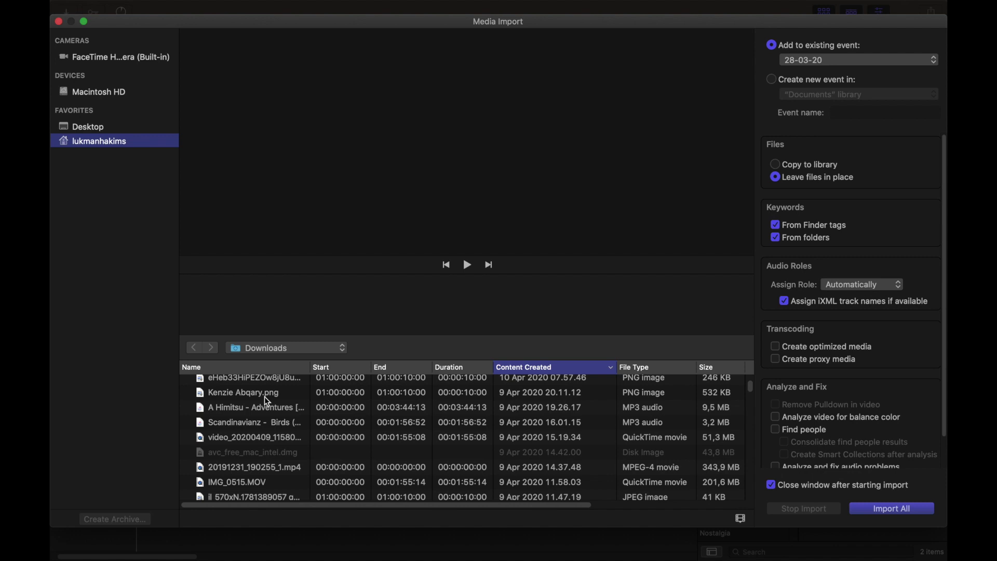
pyautogui.click(267, 398)
pyautogui.click(258, 407)
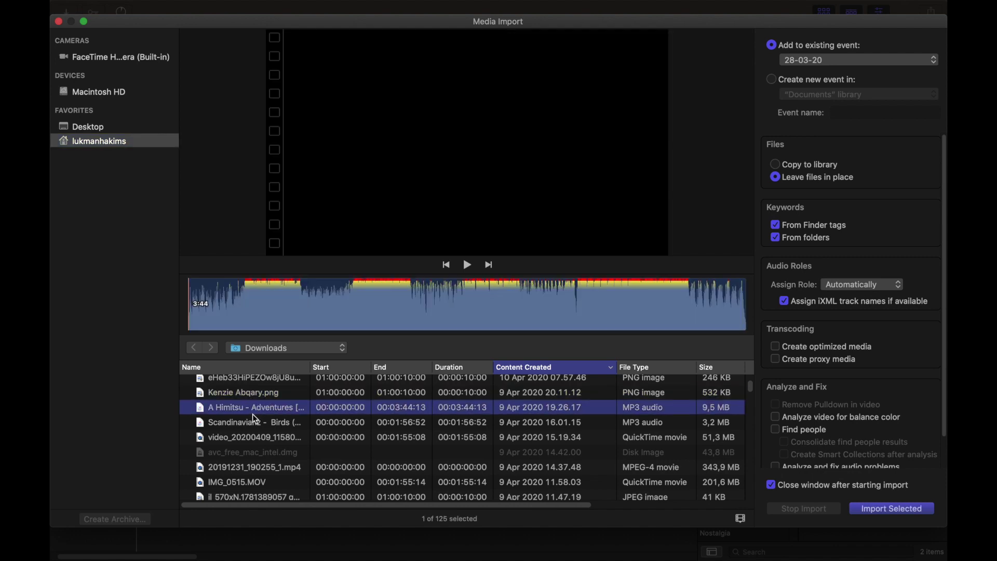
pyautogui.click(251, 417)
pyautogui.click(242, 433)
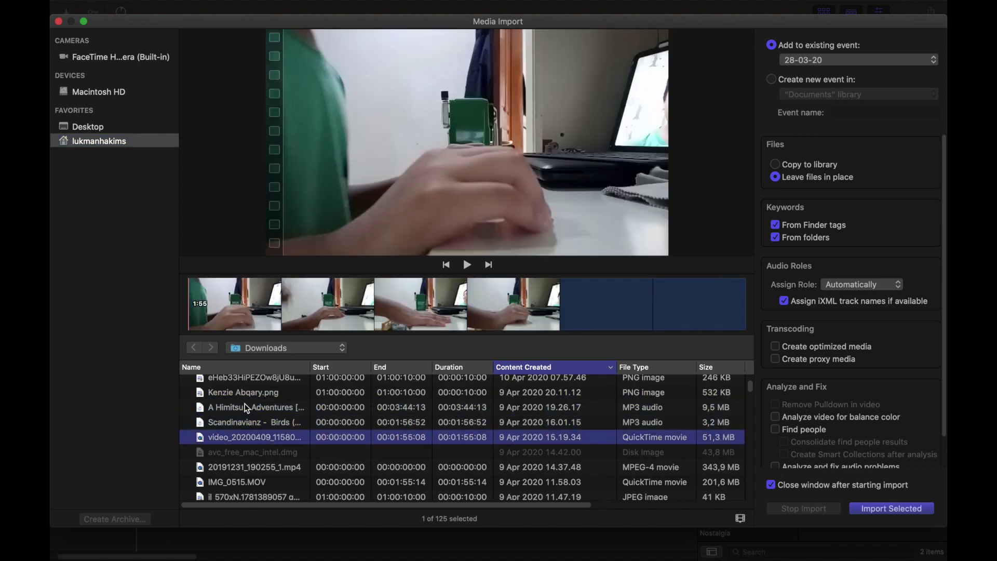
# Preview the room-design PDF further down, then close Media Import without importing
pyautogui.scroll(-3, 247, 394)
pyautogui.scroll(-5, 237, 413)
pyautogui.scroll(-1, 233, 420)
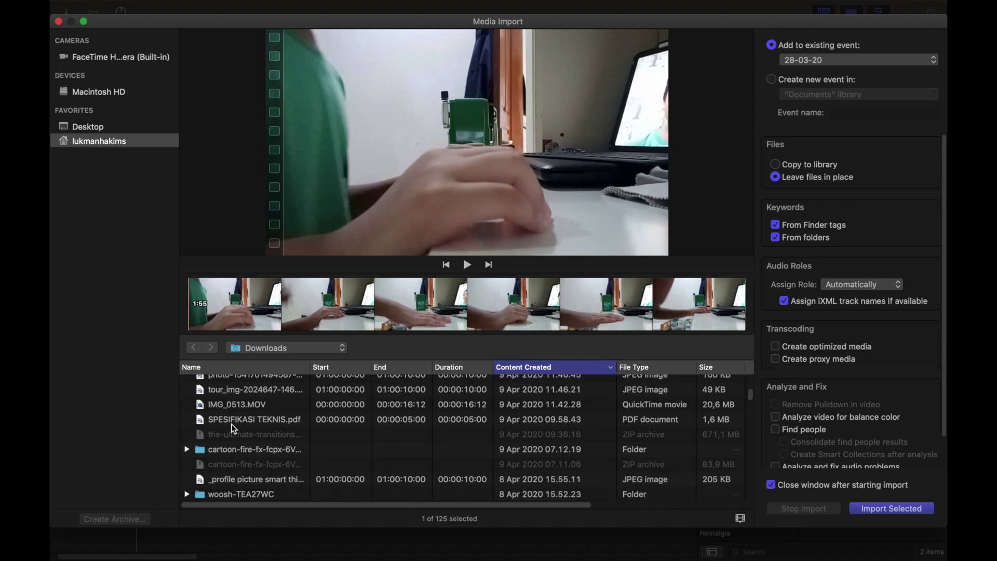
pyautogui.scroll(-1, 235, 427)
pyautogui.scroll(-4, 238, 425)
pyautogui.scroll(-2, 241, 420)
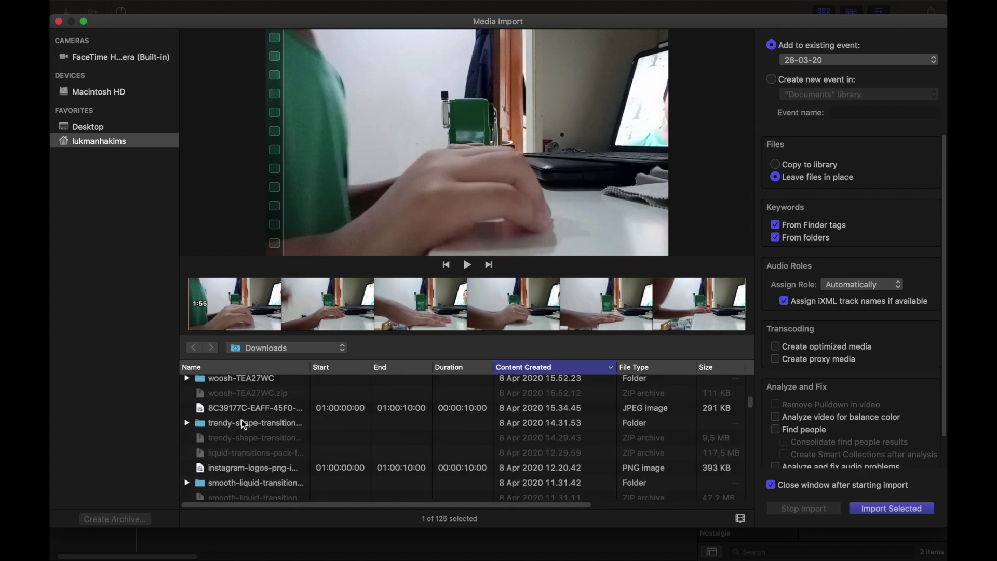
pyautogui.scroll(-2, 254, 408)
pyautogui.scroll(-3, 258, 404)
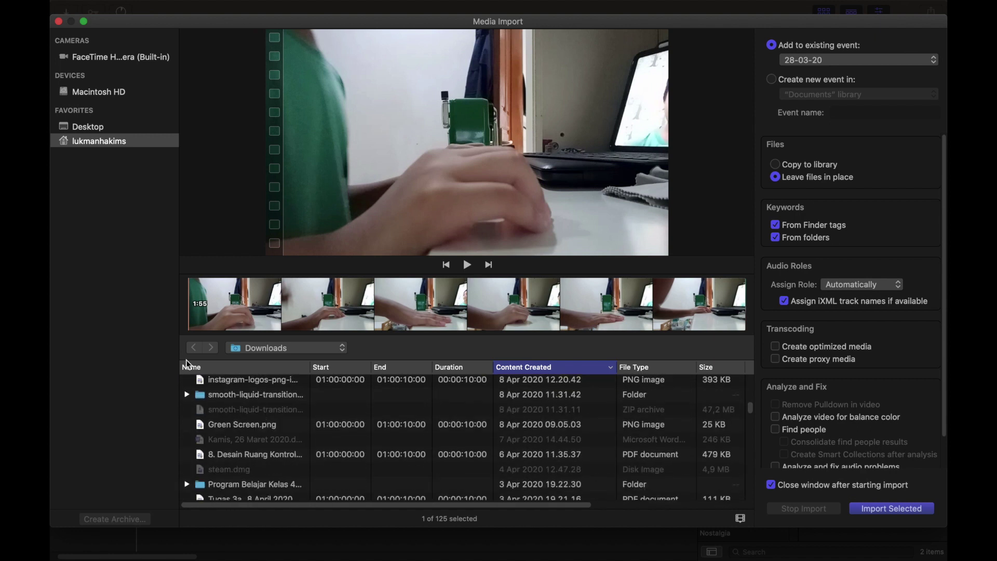
pyautogui.click(242, 453)
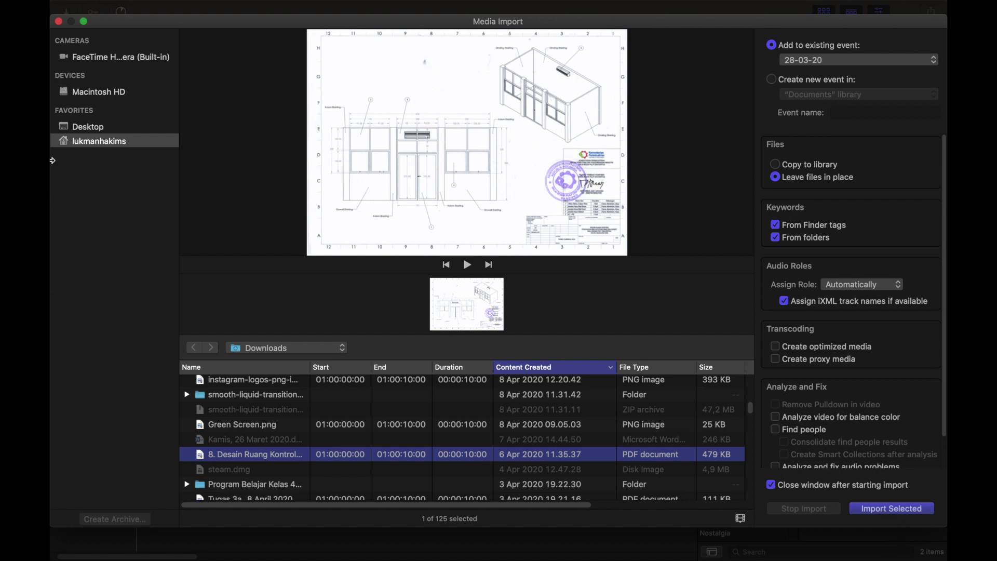
pyautogui.click(59, 22)
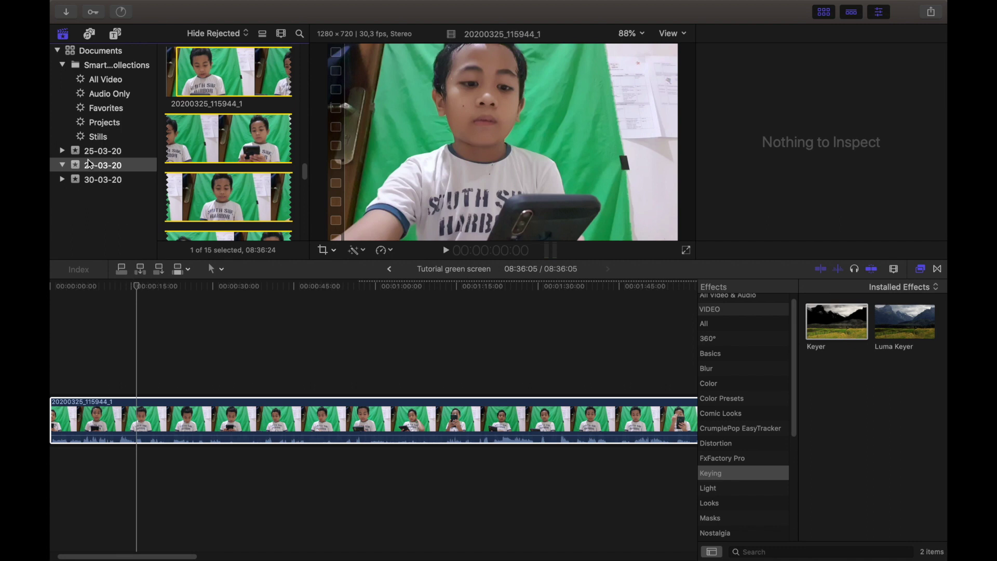
# Browse the 28-03-20 and 30-03-20 events, settle on 25-03-20, then show titles and generators
pyautogui.click(107, 166)
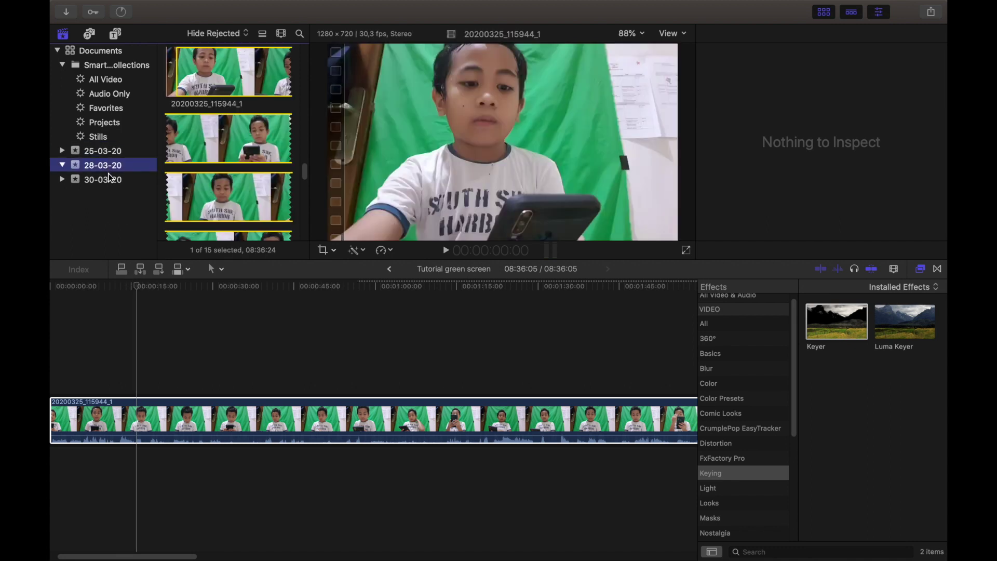
pyautogui.click(110, 179)
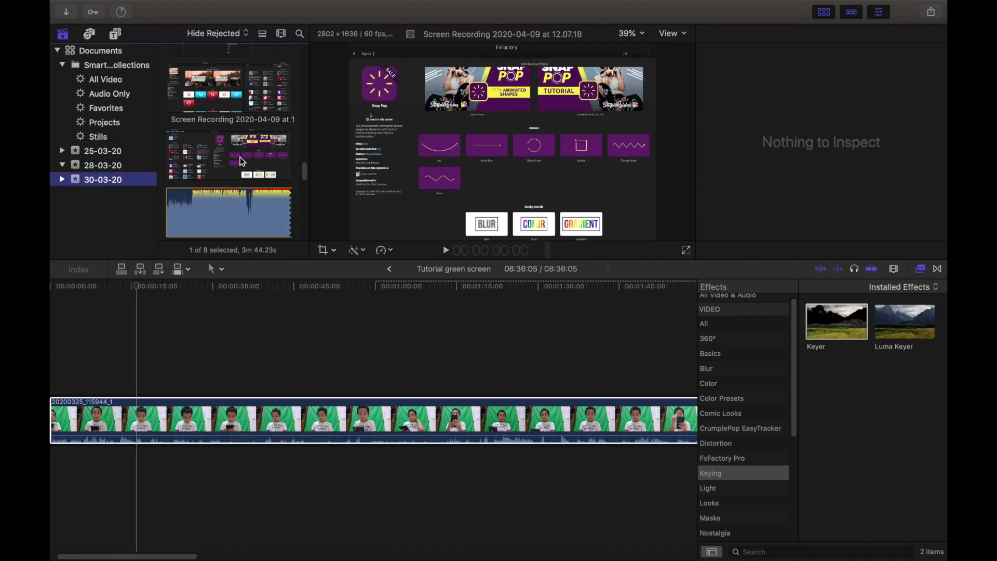
pyautogui.click(96, 151)
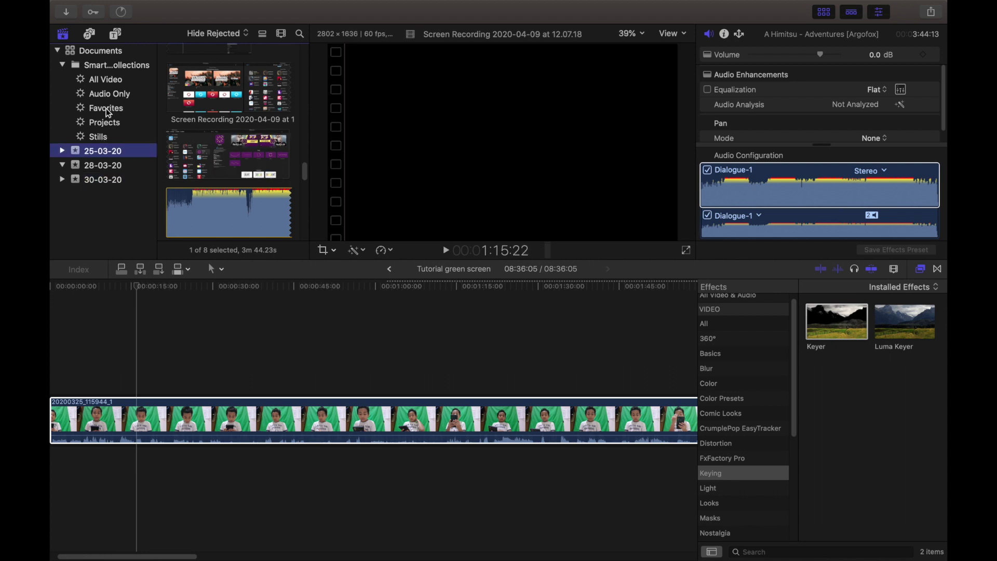
pyautogui.click(117, 36)
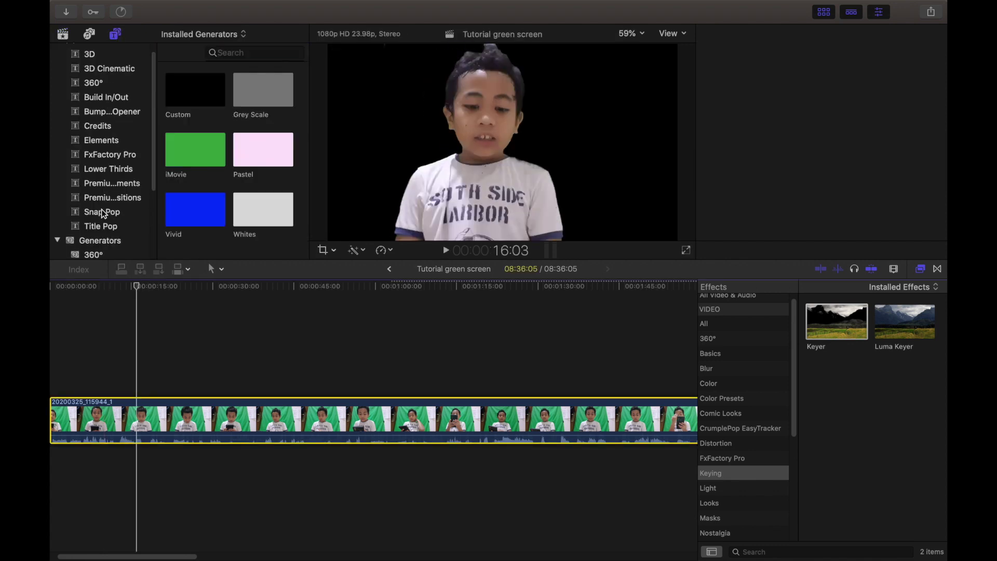
# From the Backgrounds generators, drop Glimmer beneath the green-screen clip in the timeline
pyautogui.scroll(-4, 115, 183)
pyautogui.click(102, 195)
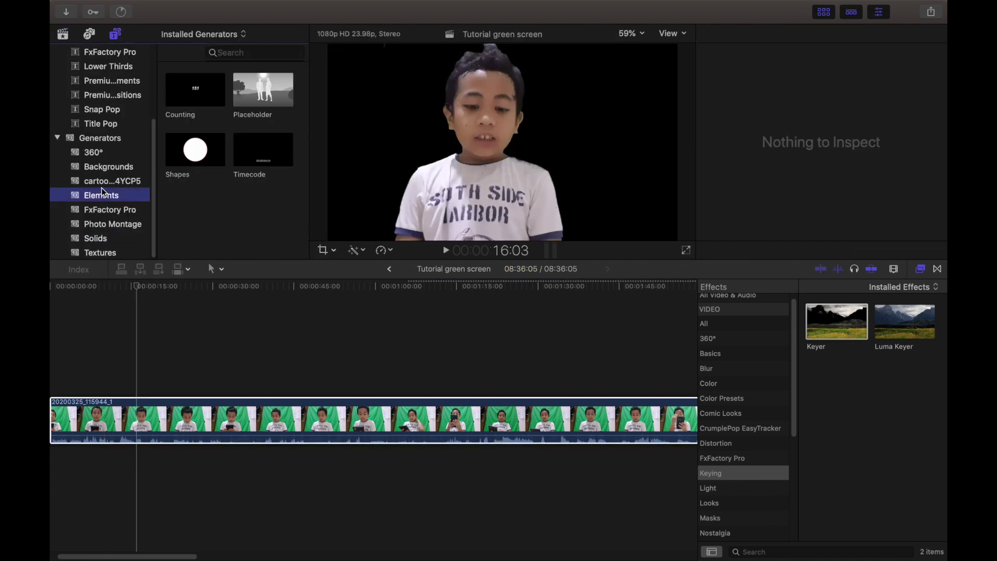
pyautogui.click(102, 167)
pyautogui.click(101, 153)
pyautogui.click(101, 166)
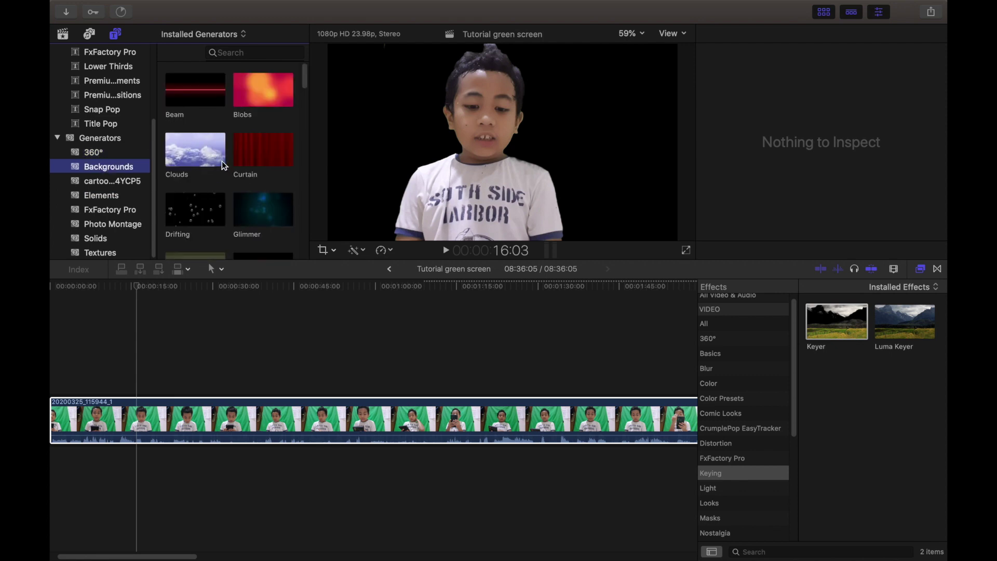
pyautogui.moveTo(263, 209); pyautogui.dragTo(59, 467)
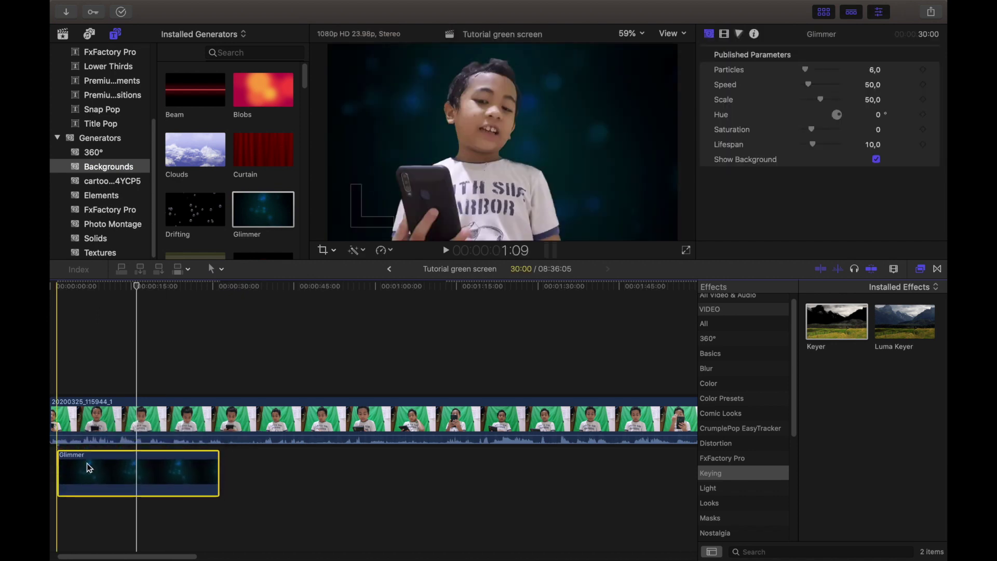
# Shift Glimmer to the timeline start, stretch it to the green-screen clip's end, and play from the beginning
pyautogui.moveTo(76, 480); pyautogui.dragTo(72, 483)
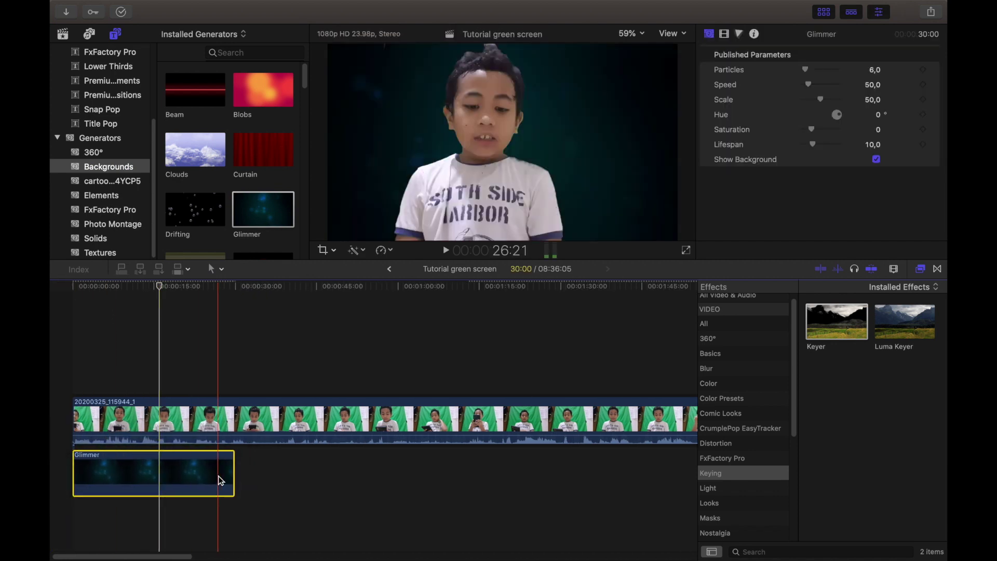
pyautogui.moveTo(233, 472); pyautogui.dragTo(511, 455)
pyautogui.moveTo(690, 453); pyautogui.dragTo(696, 453)
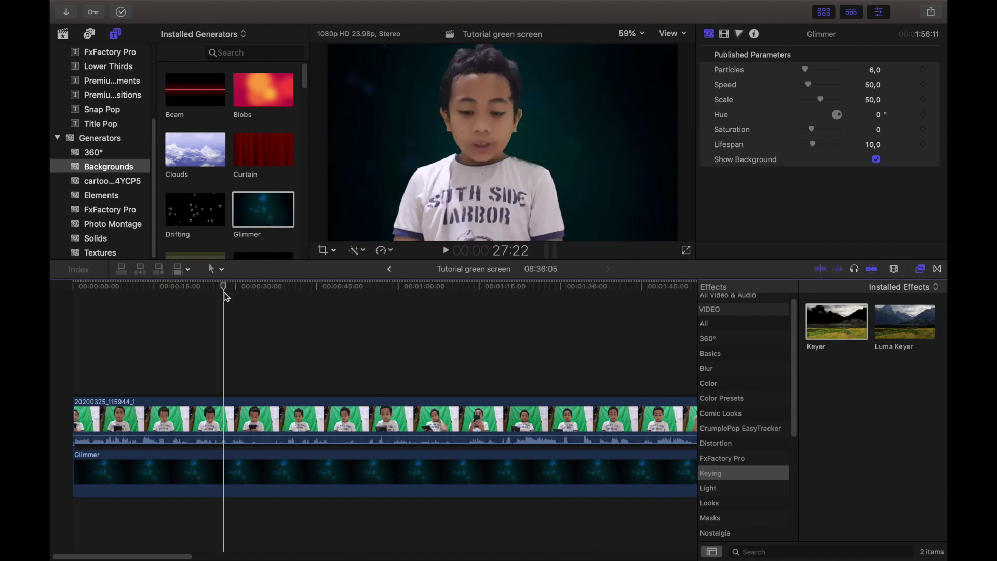
pyautogui.click(52, 303)
pyautogui.click(446, 251)
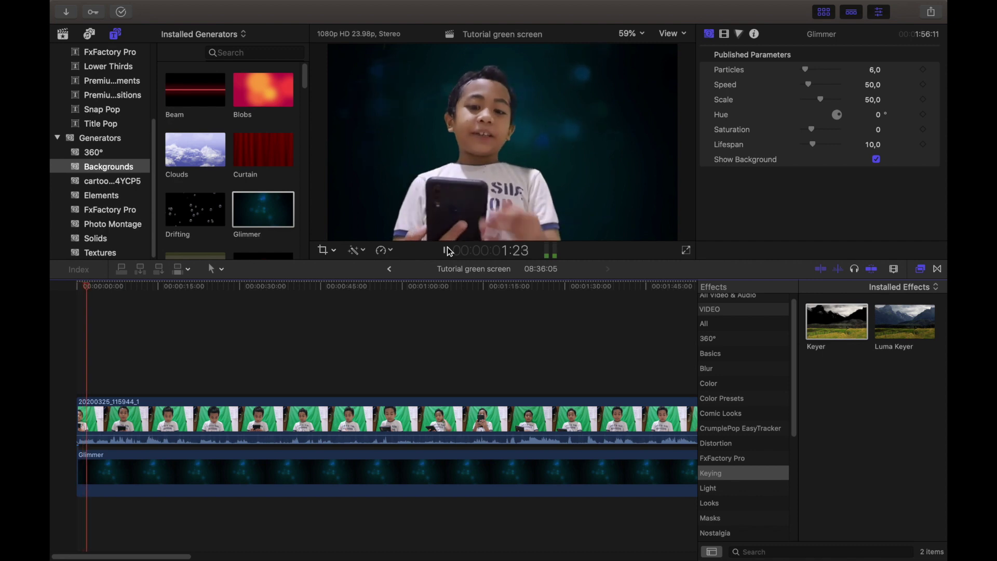
pyautogui.click(449, 249)
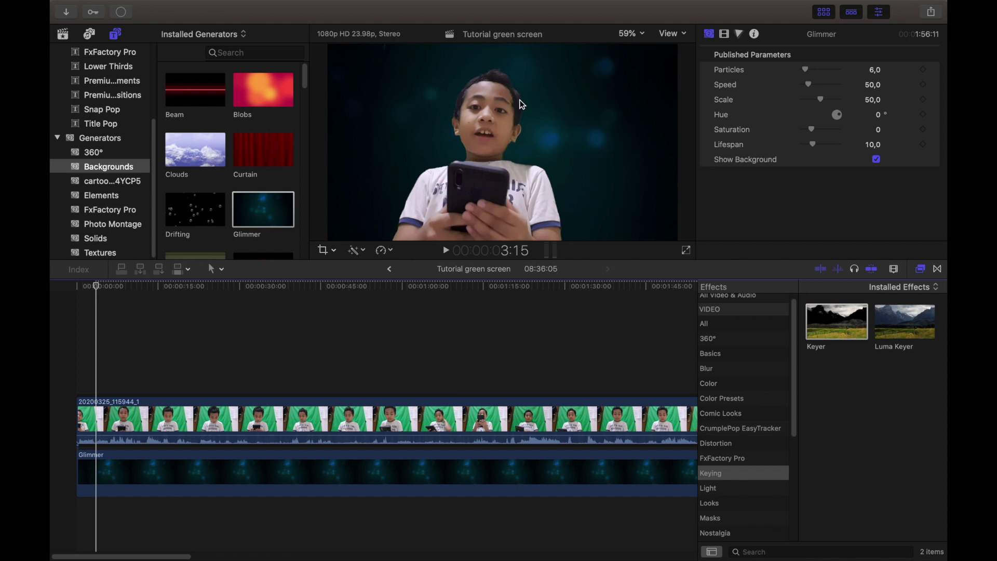
pyautogui.click(445, 252)
pyautogui.click(446, 253)
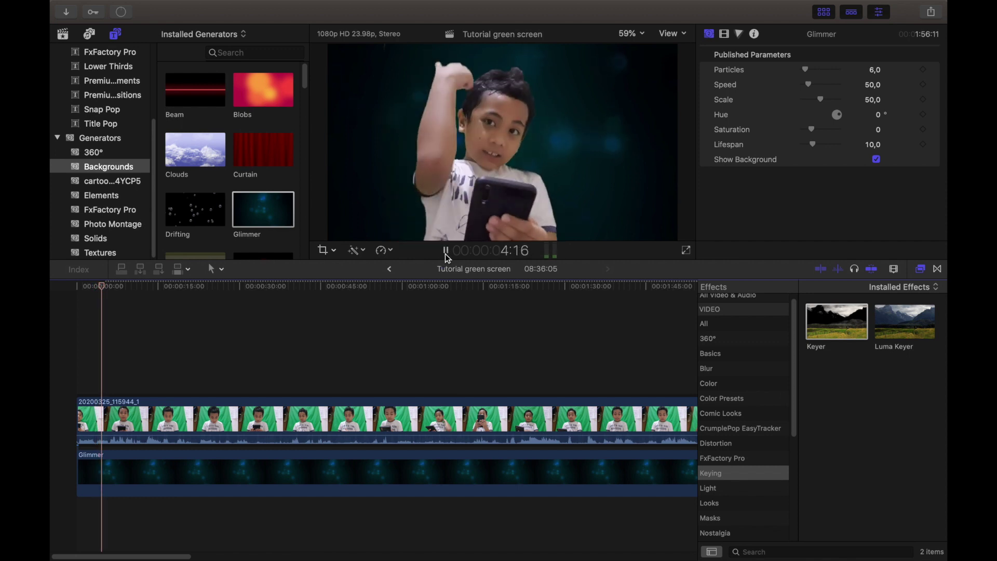
pyautogui.click(446, 252)
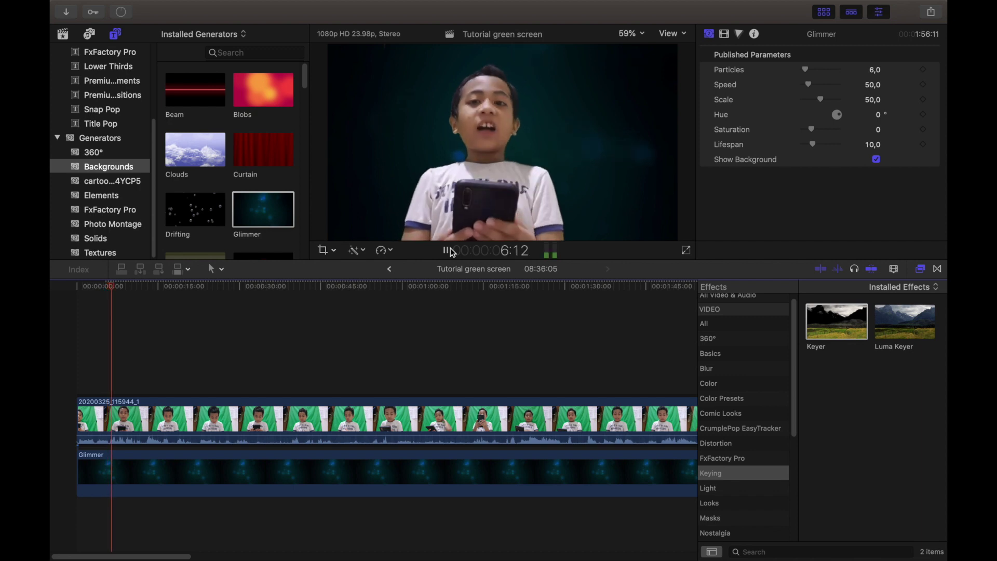
pyautogui.click(449, 251)
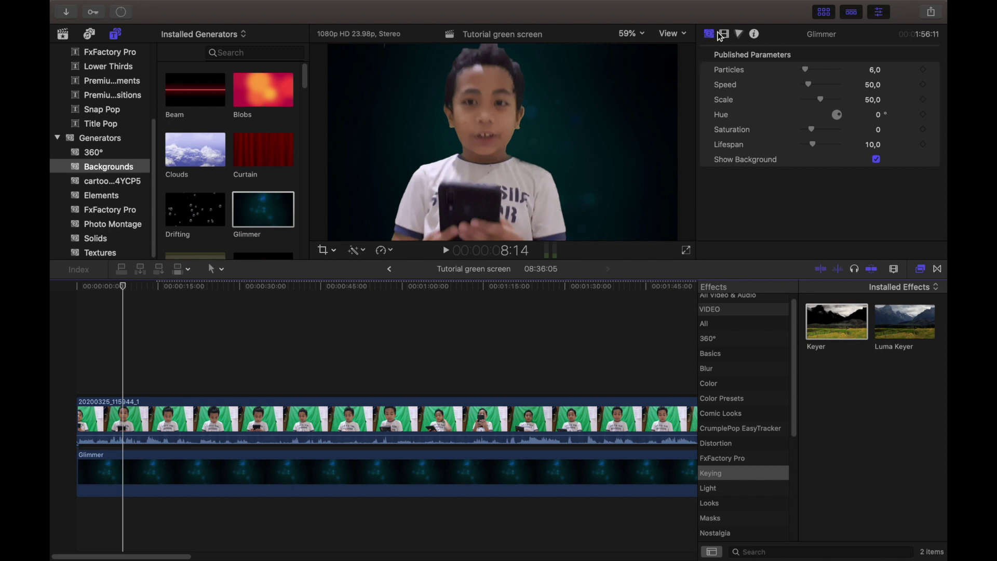
pyautogui.click(718, 34)
pyautogui.click(710, 34)
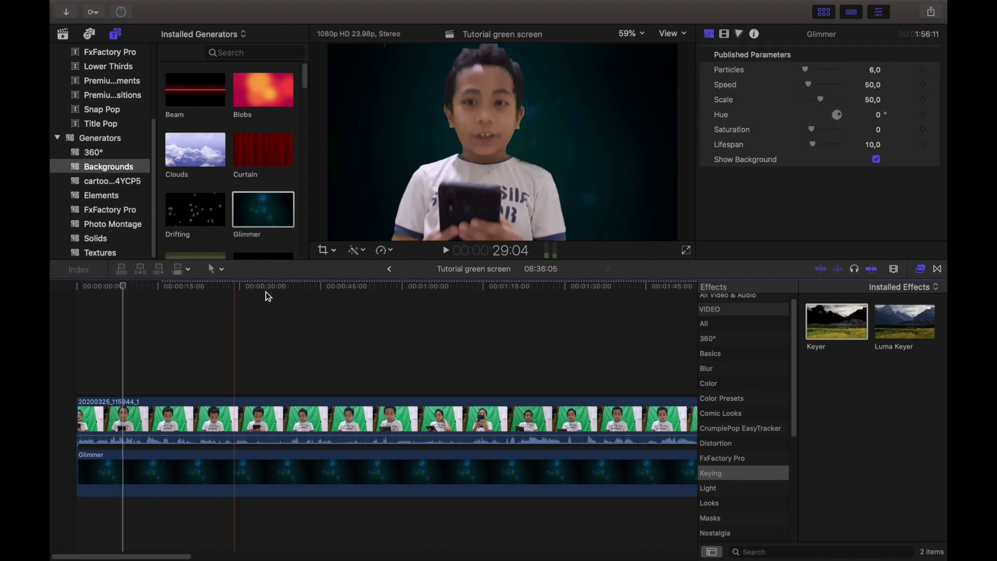
pyautogui.click(72, 298)
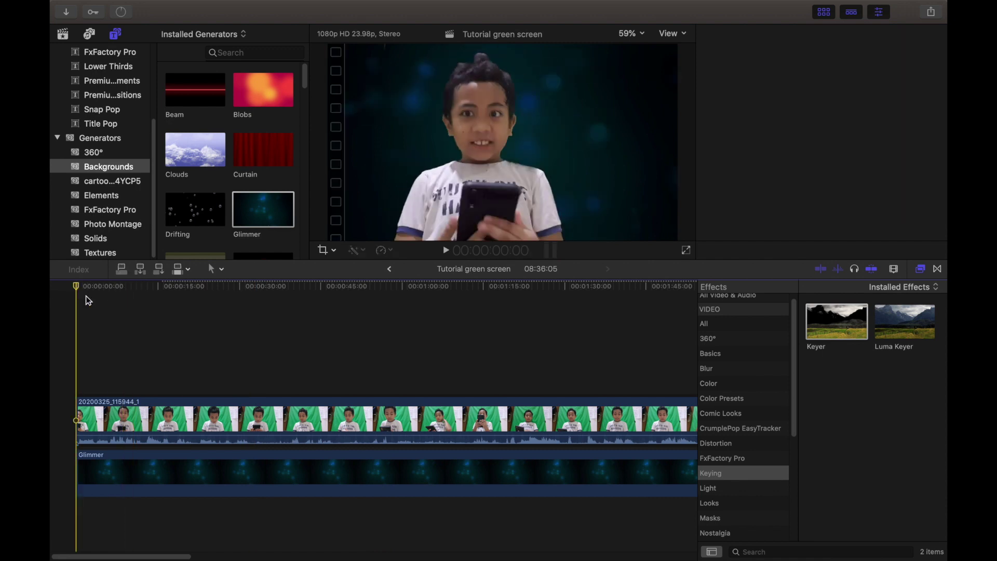
# Select the green-screen clip to show its Keyer effect in the Inspector
pyautogui.click(413, 225)
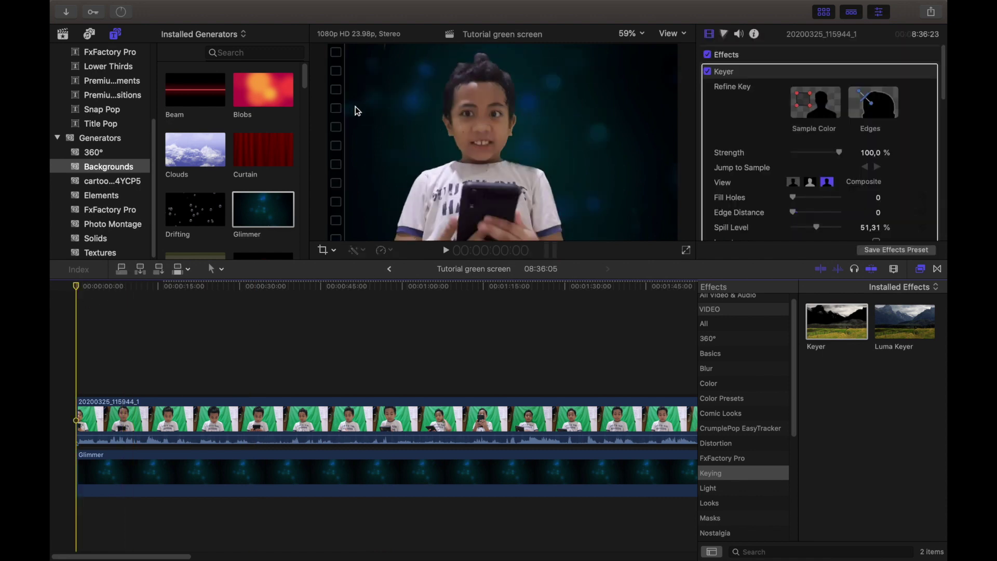